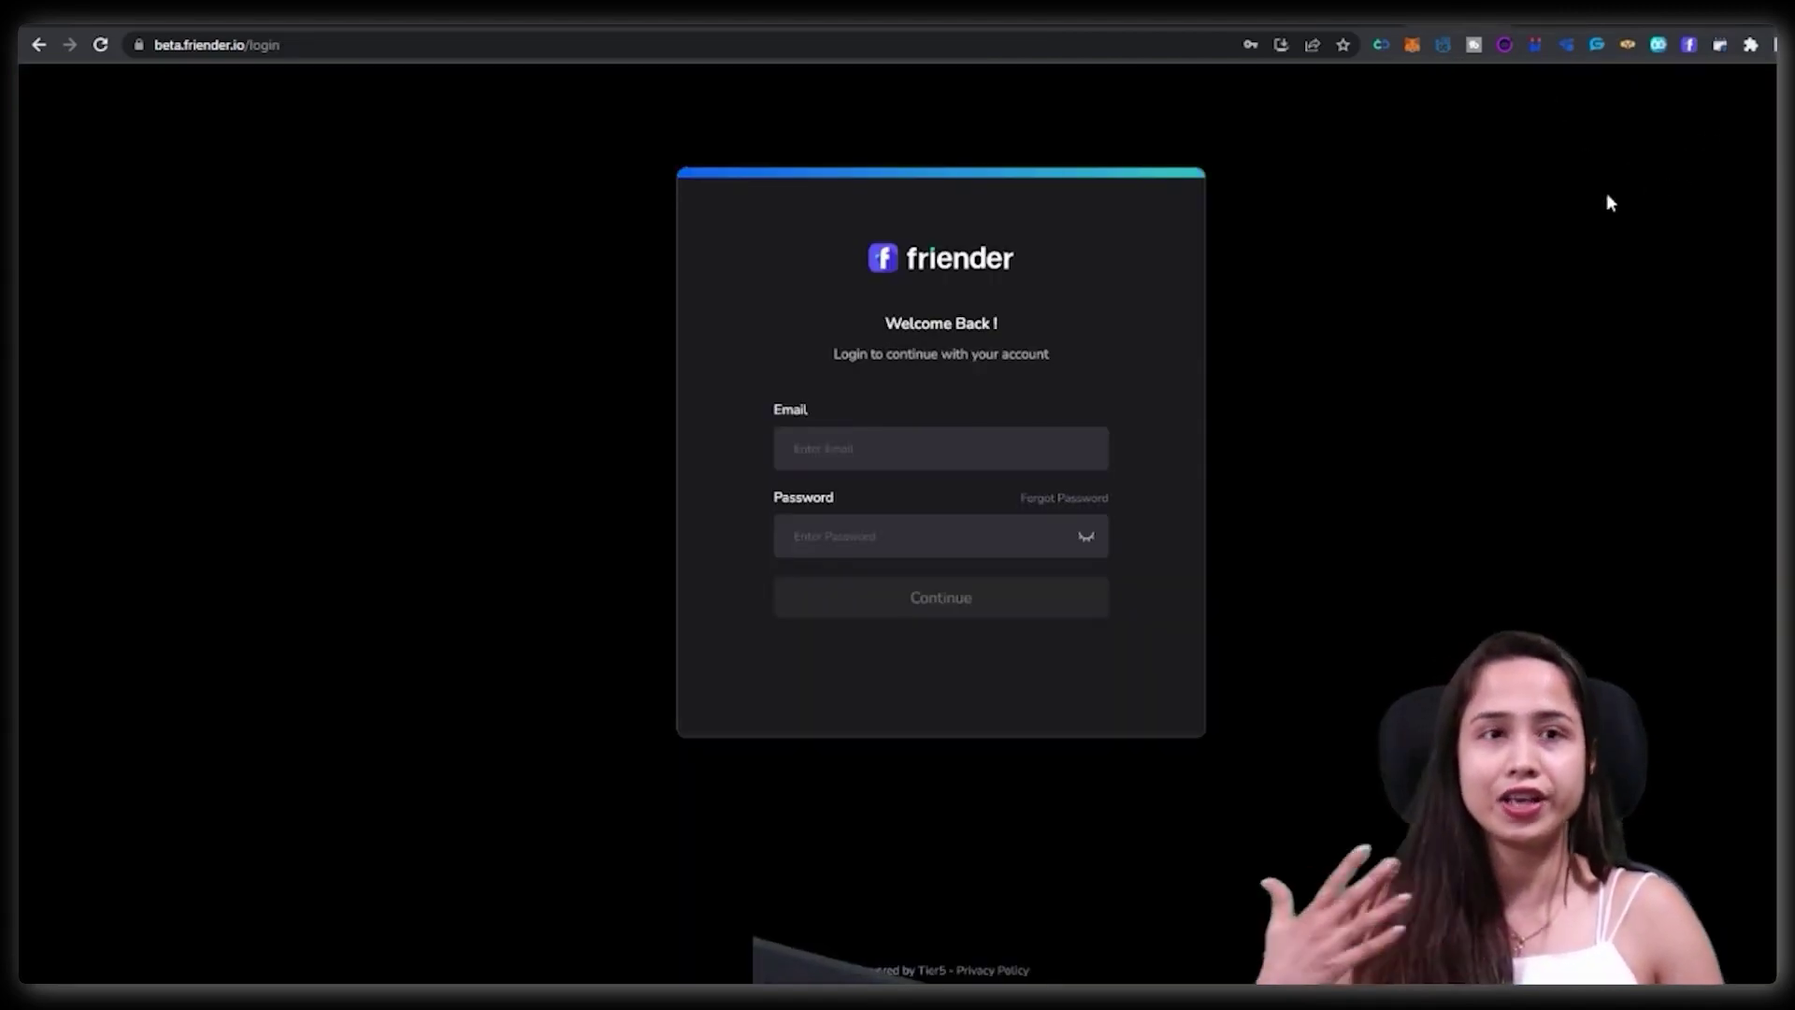
- Sign in with the saved login and open the Friend List of 3736 synced friends
left_click(905, 589)
left_click(905, 591)
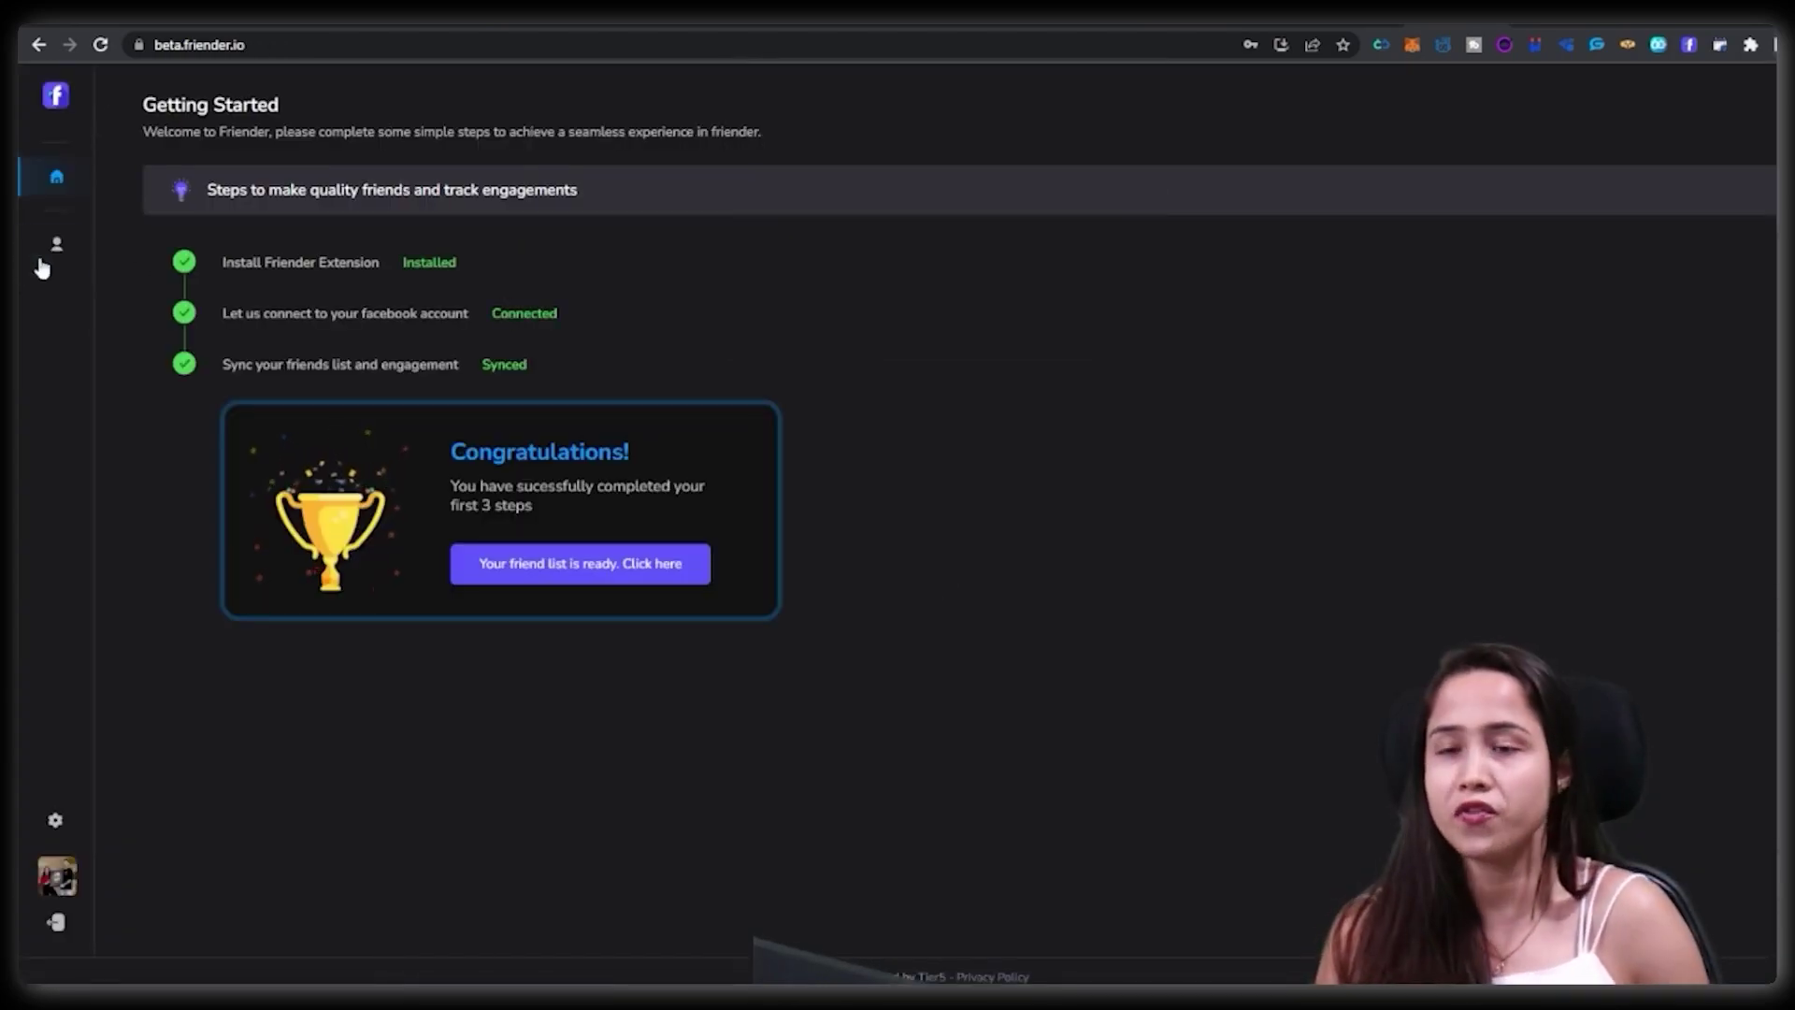
left_click(58, 247)
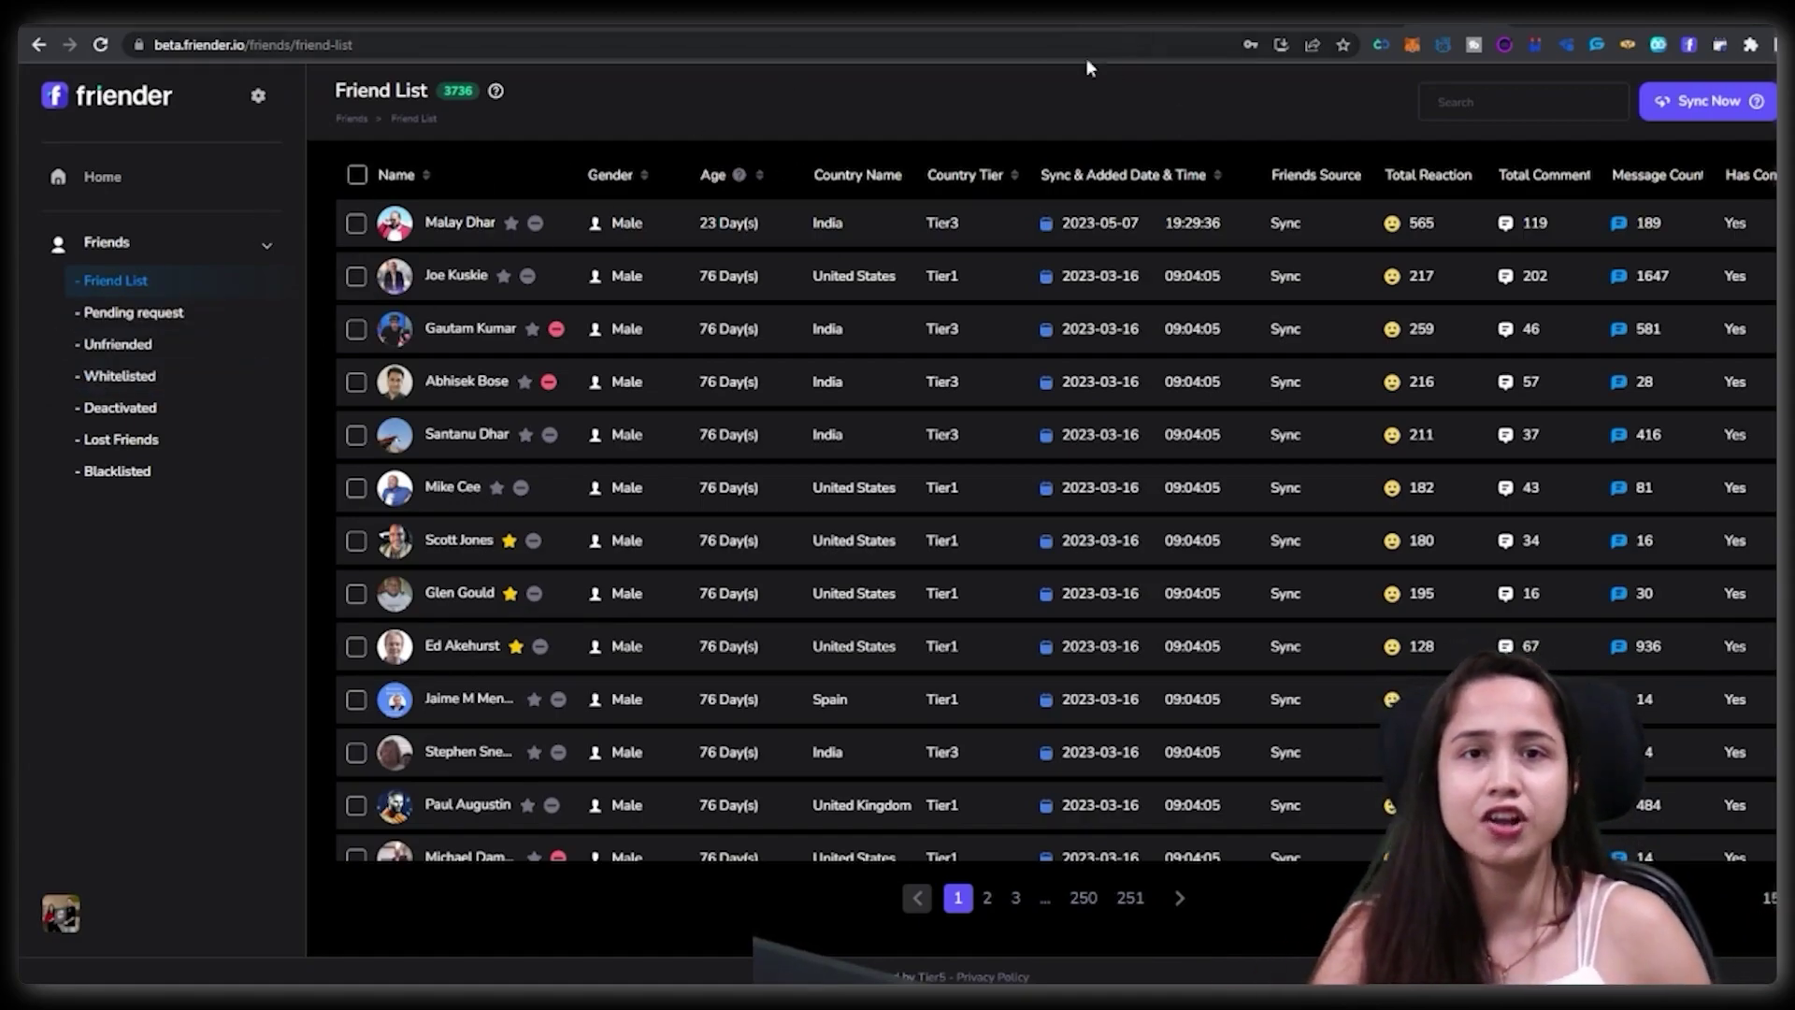
left_click(1598, 28)
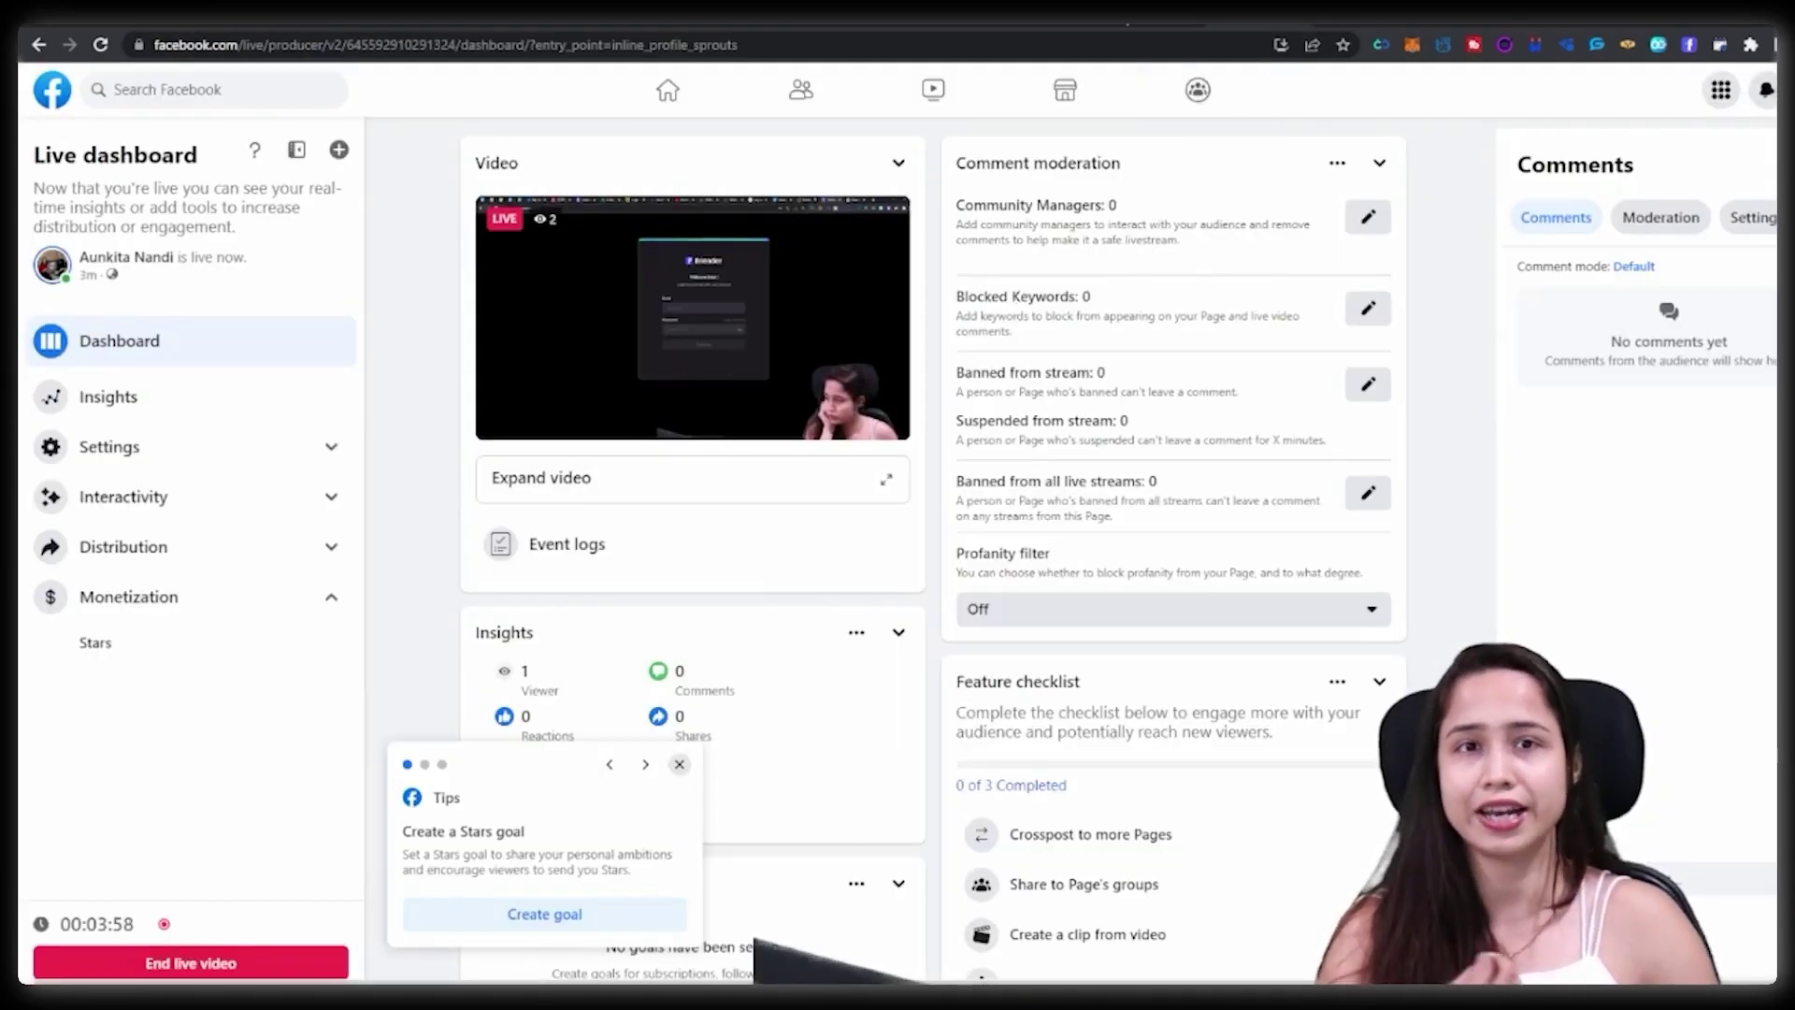
key("ctrl+t")
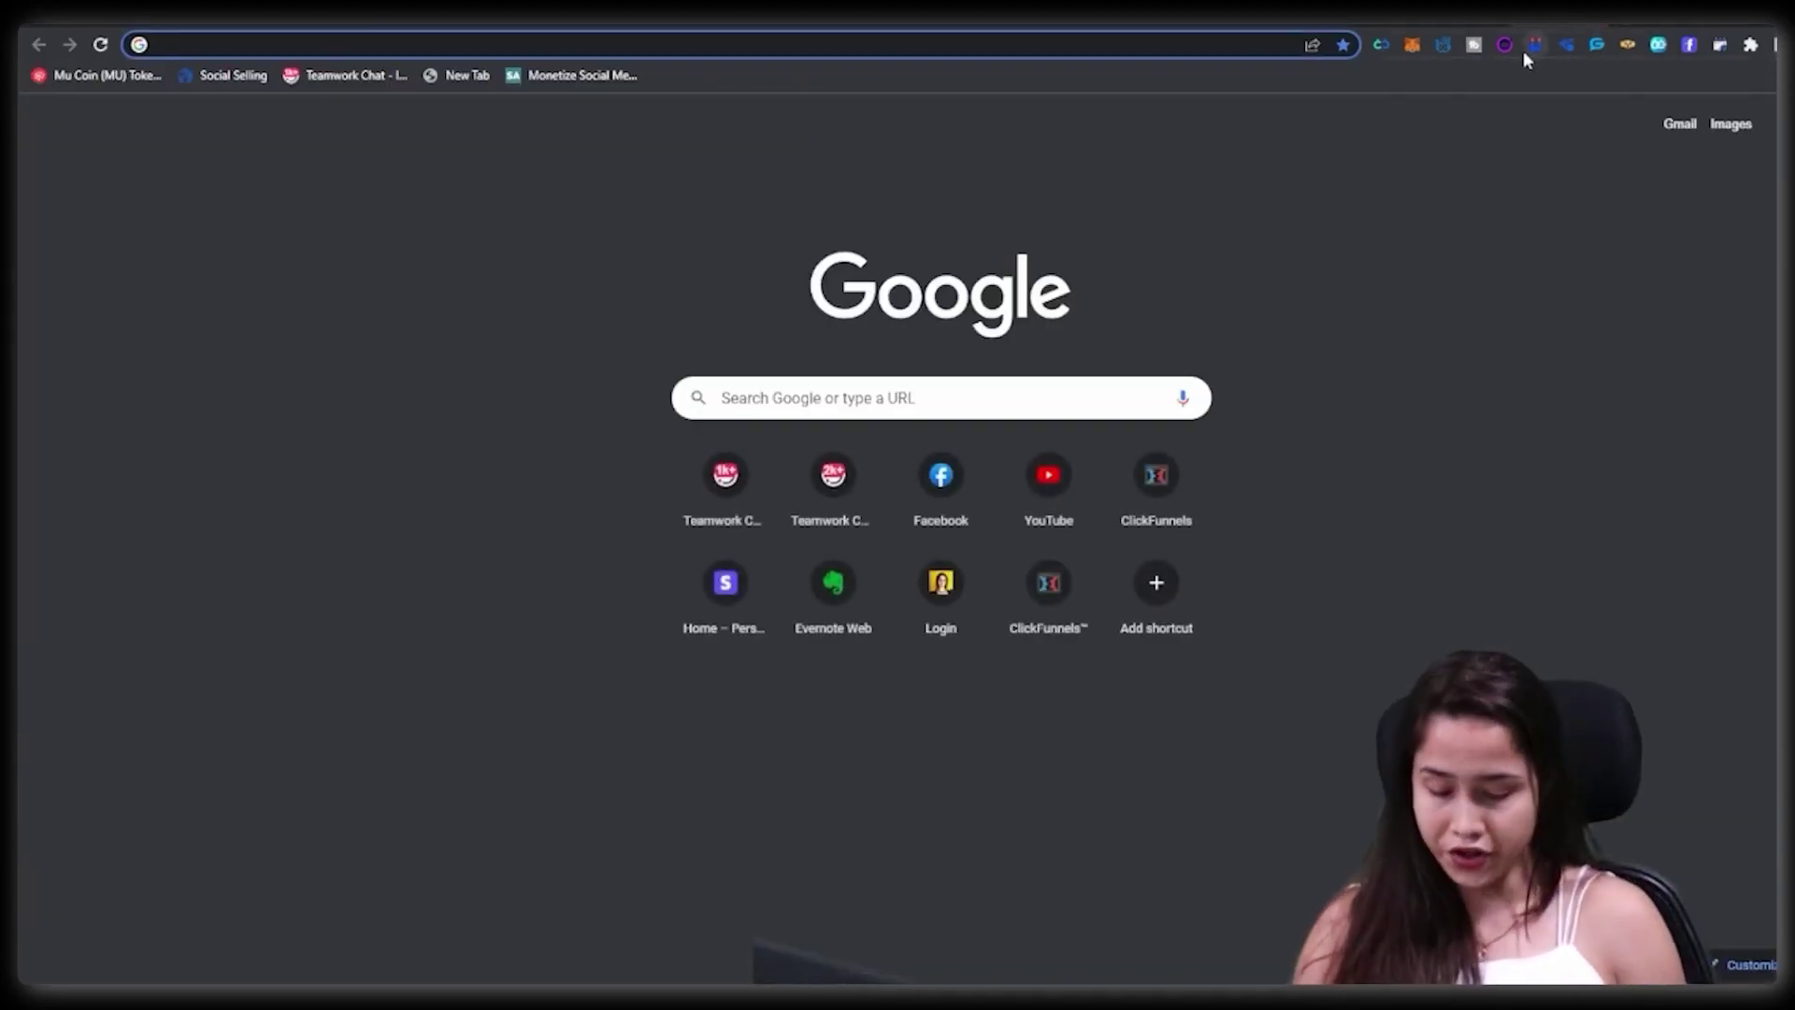
type("face")
key("Return")
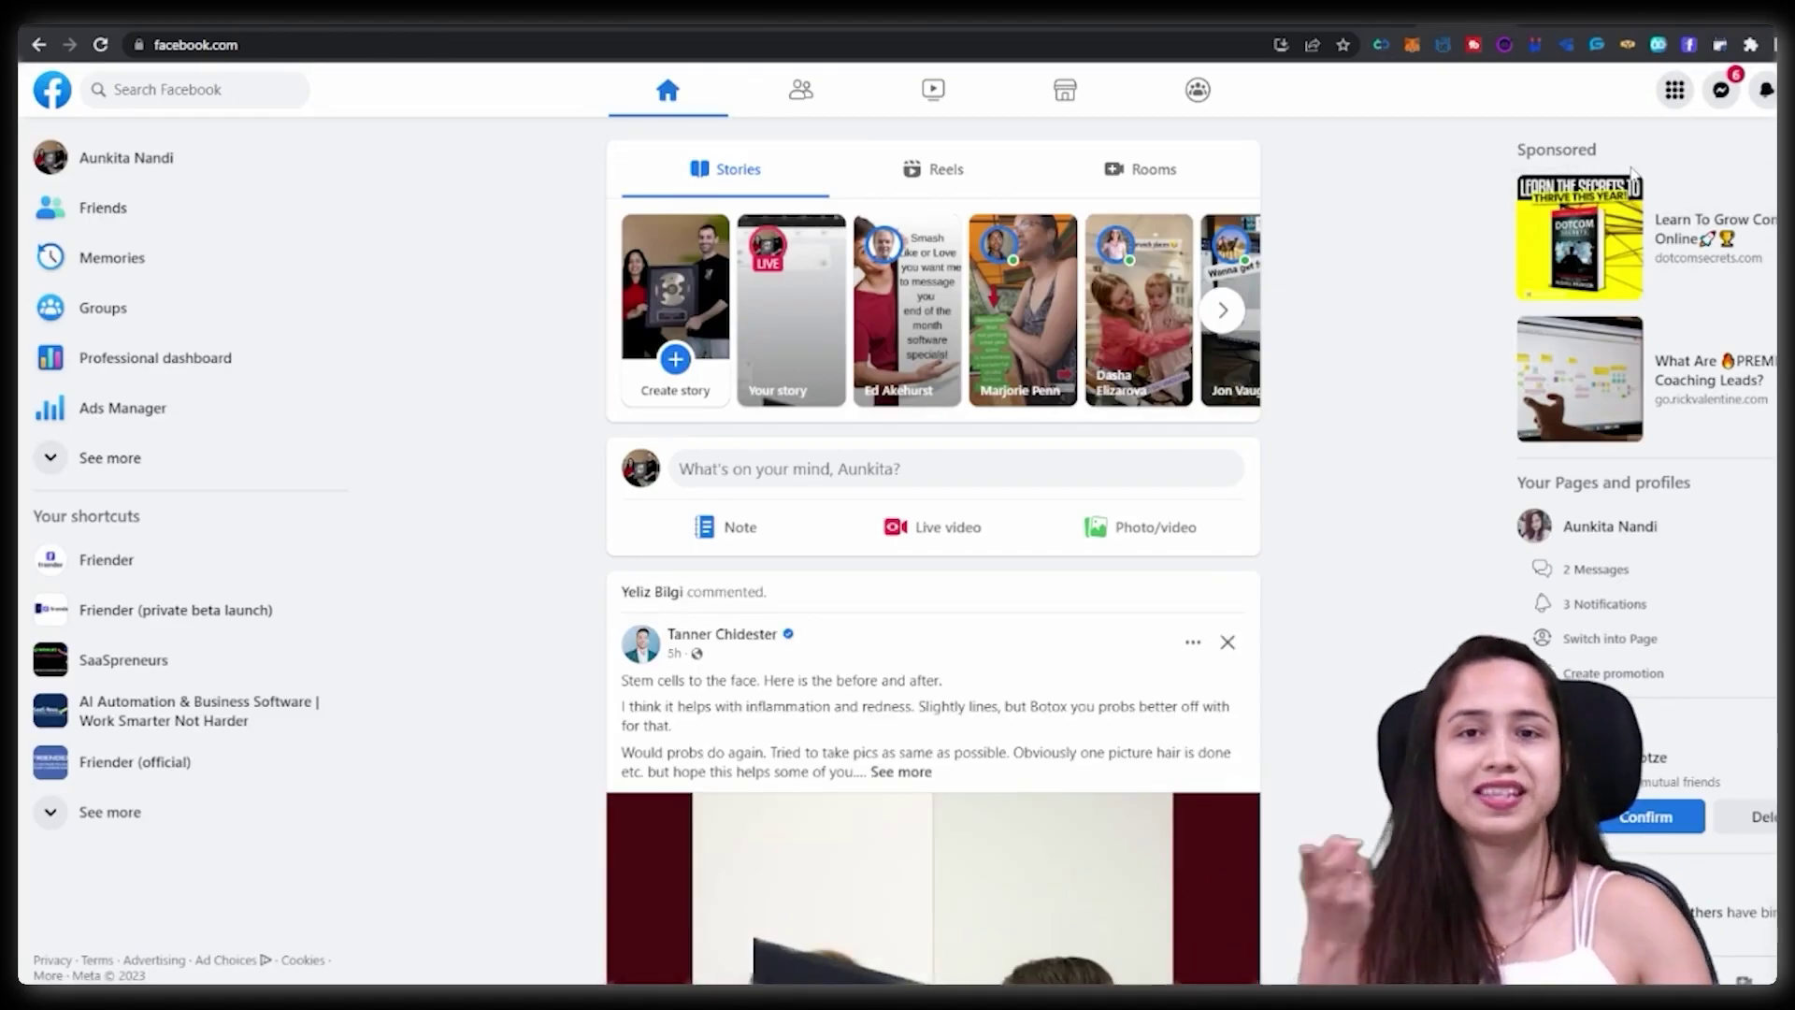
left_click(1689, 44)
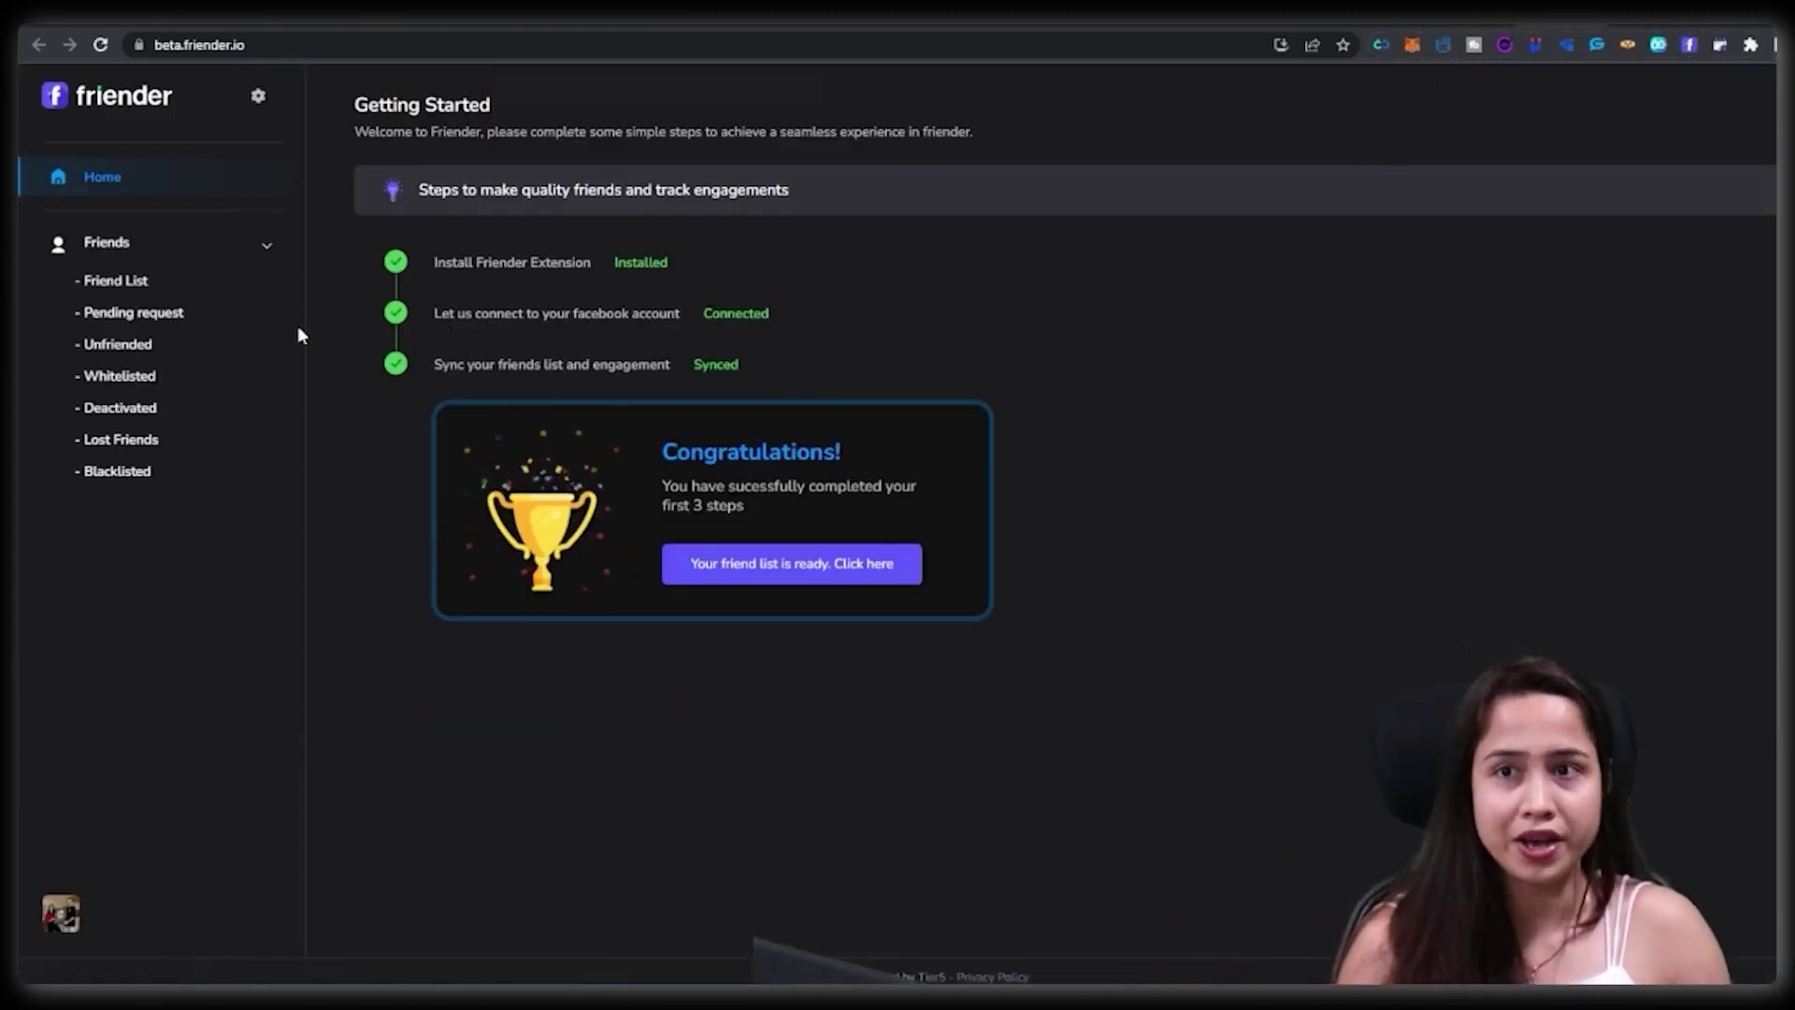
left_click(114, 283)
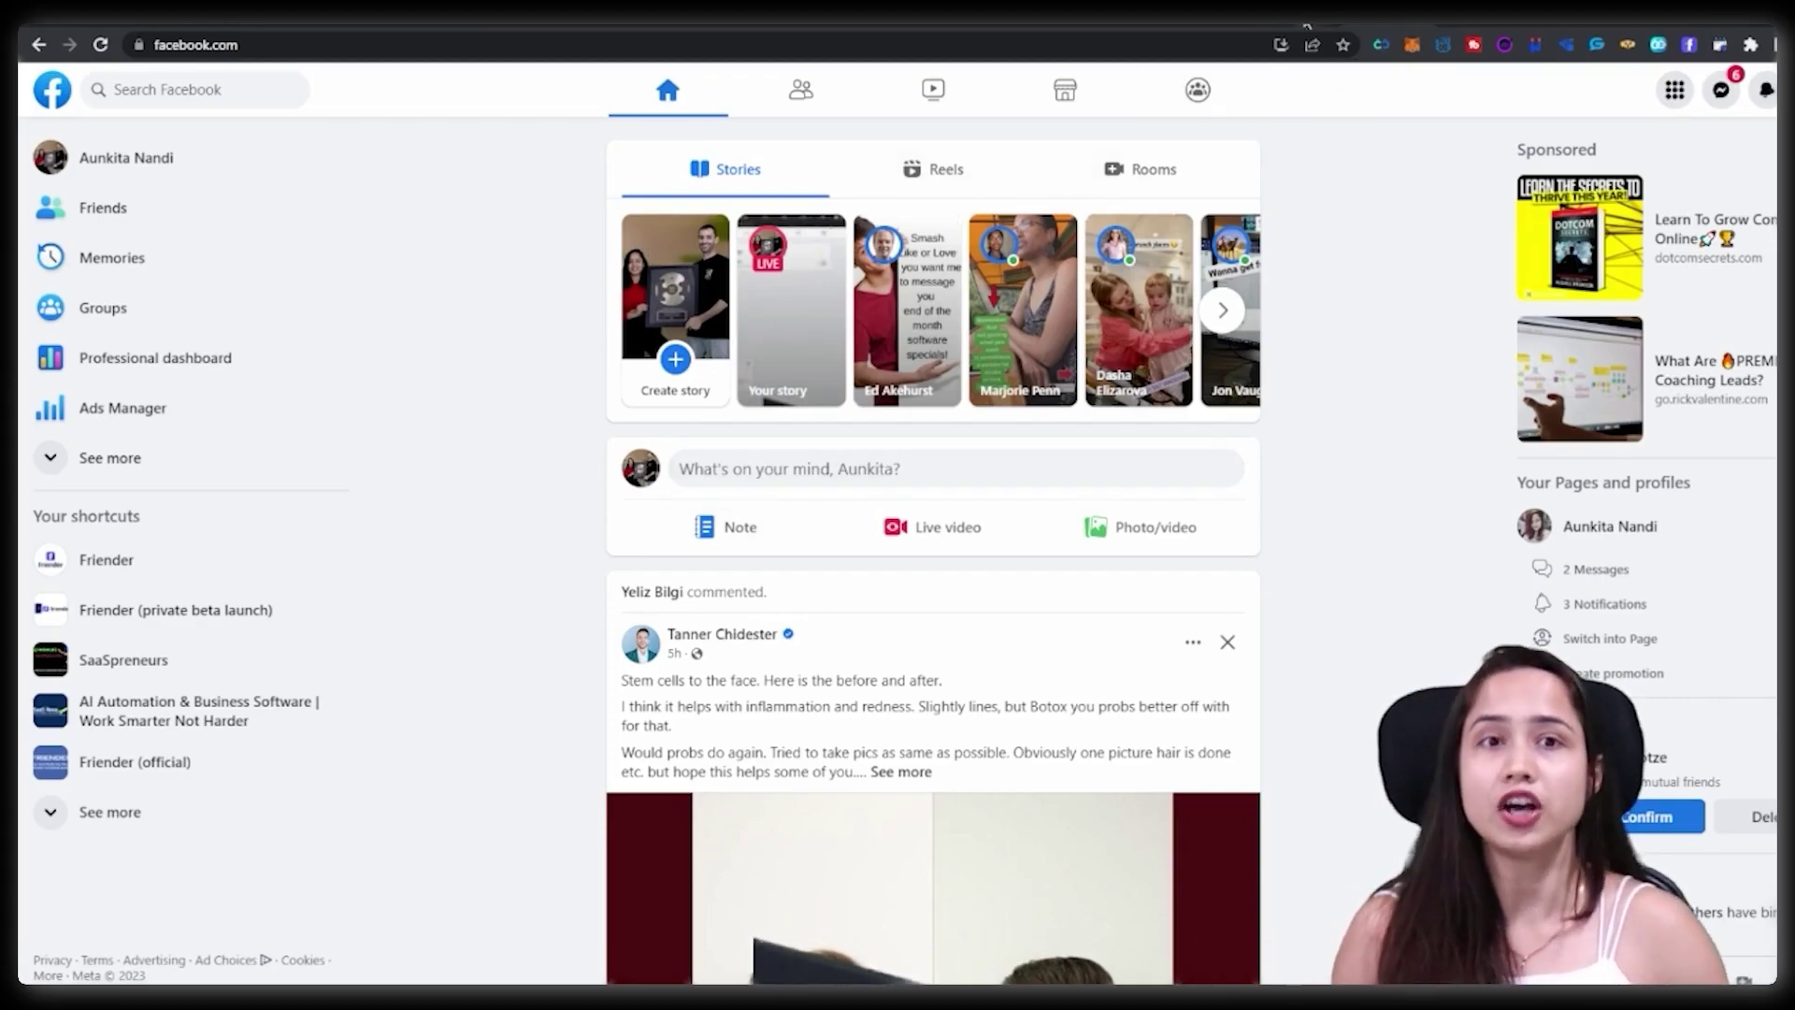
left_click(1475, 44)
left_click(1374, 140)
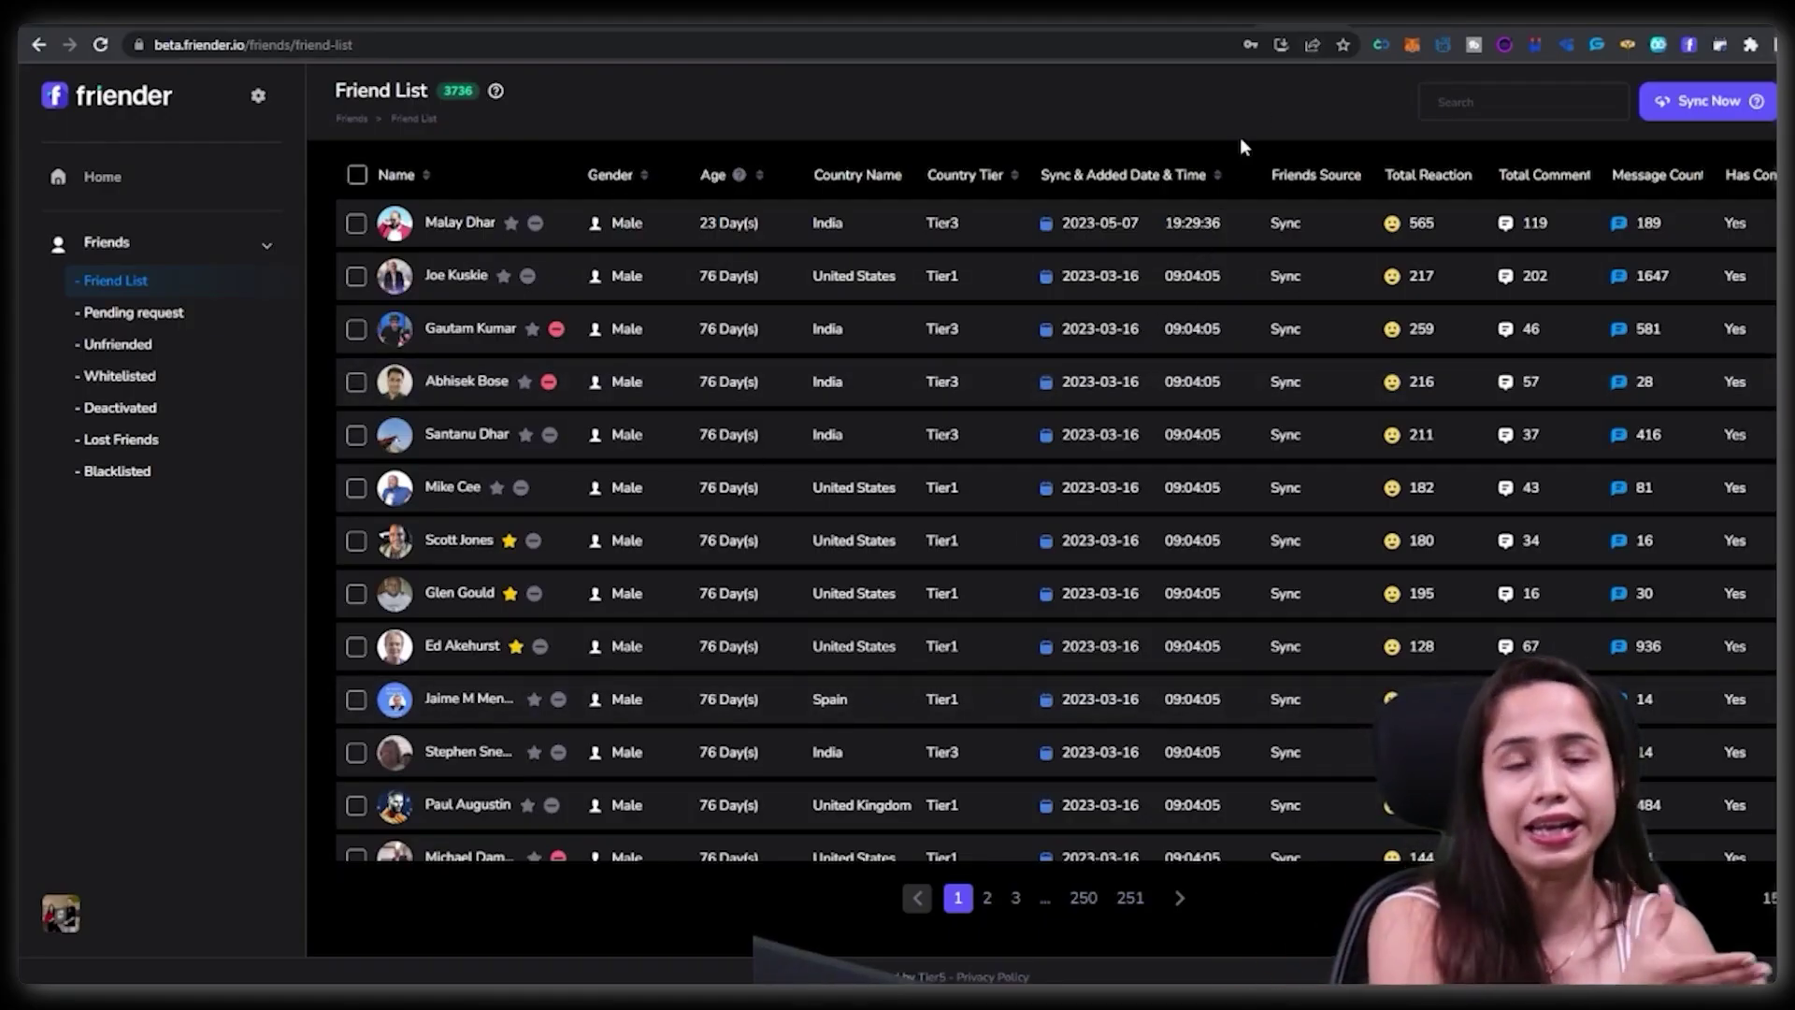
- Review the 20 pending friend requests, then open Friender's Settings page from the gear icon
left_click(130, 314)
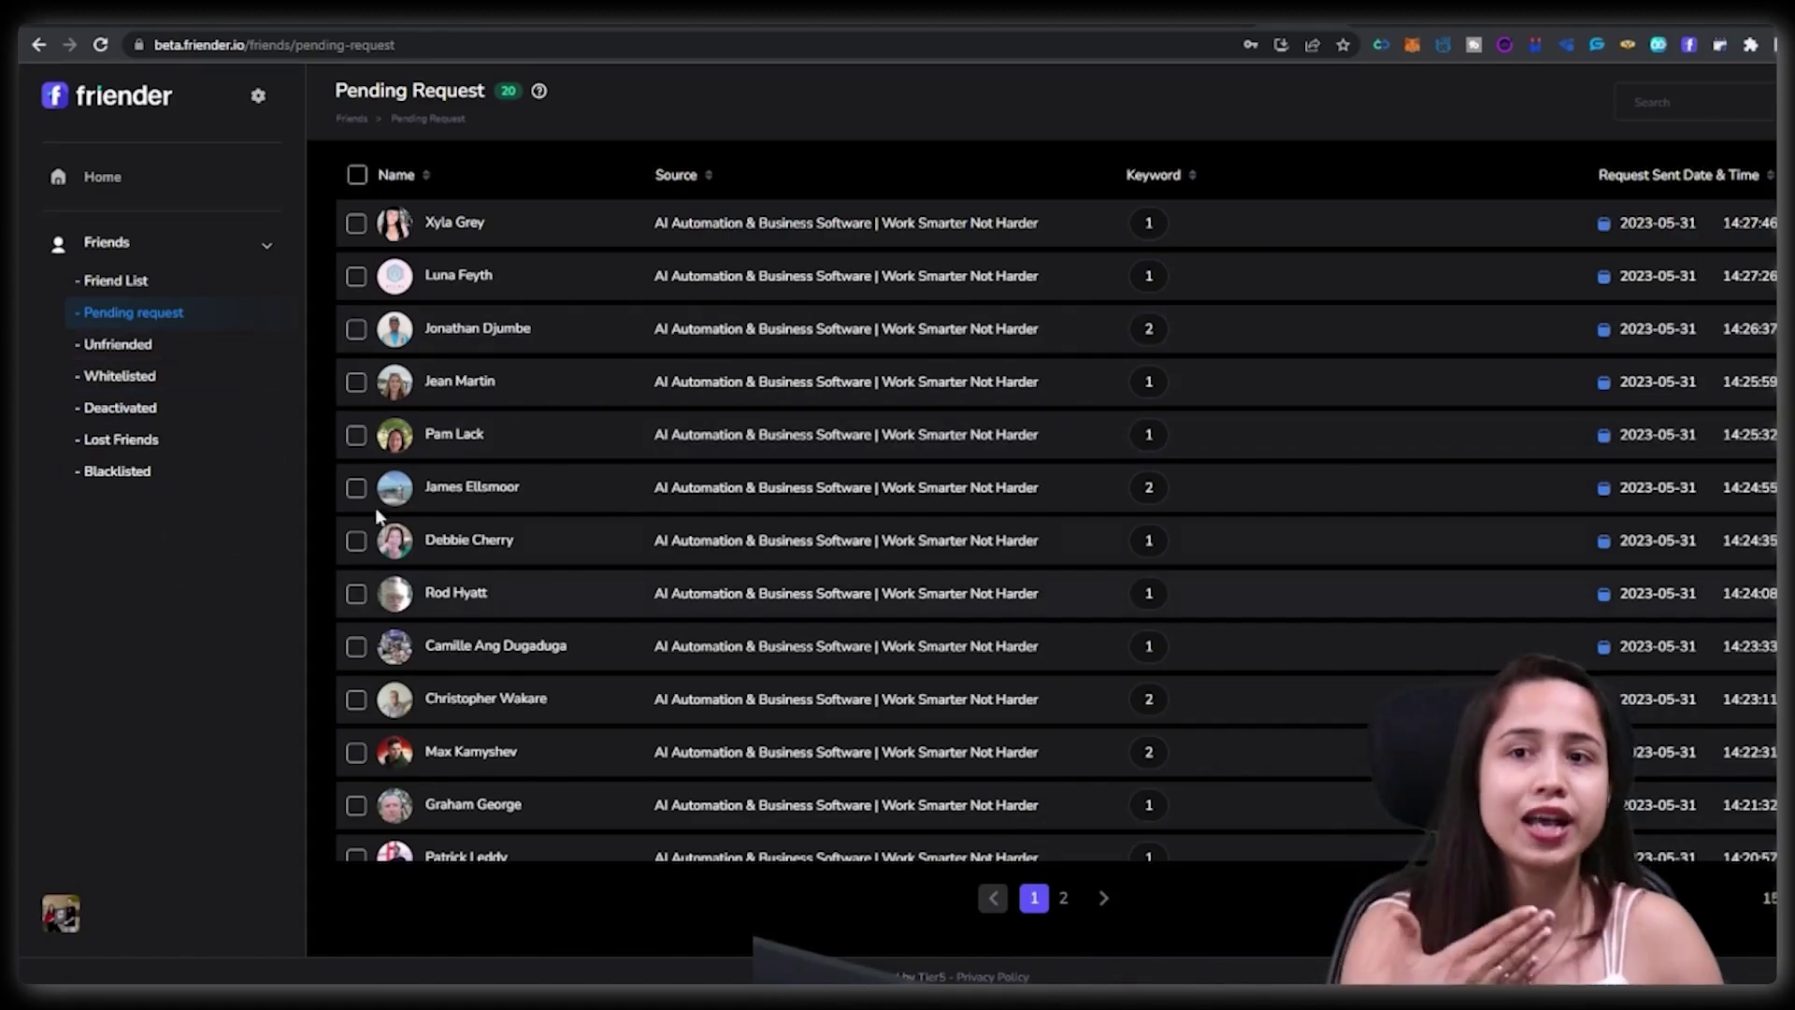
left_click(129, 276)
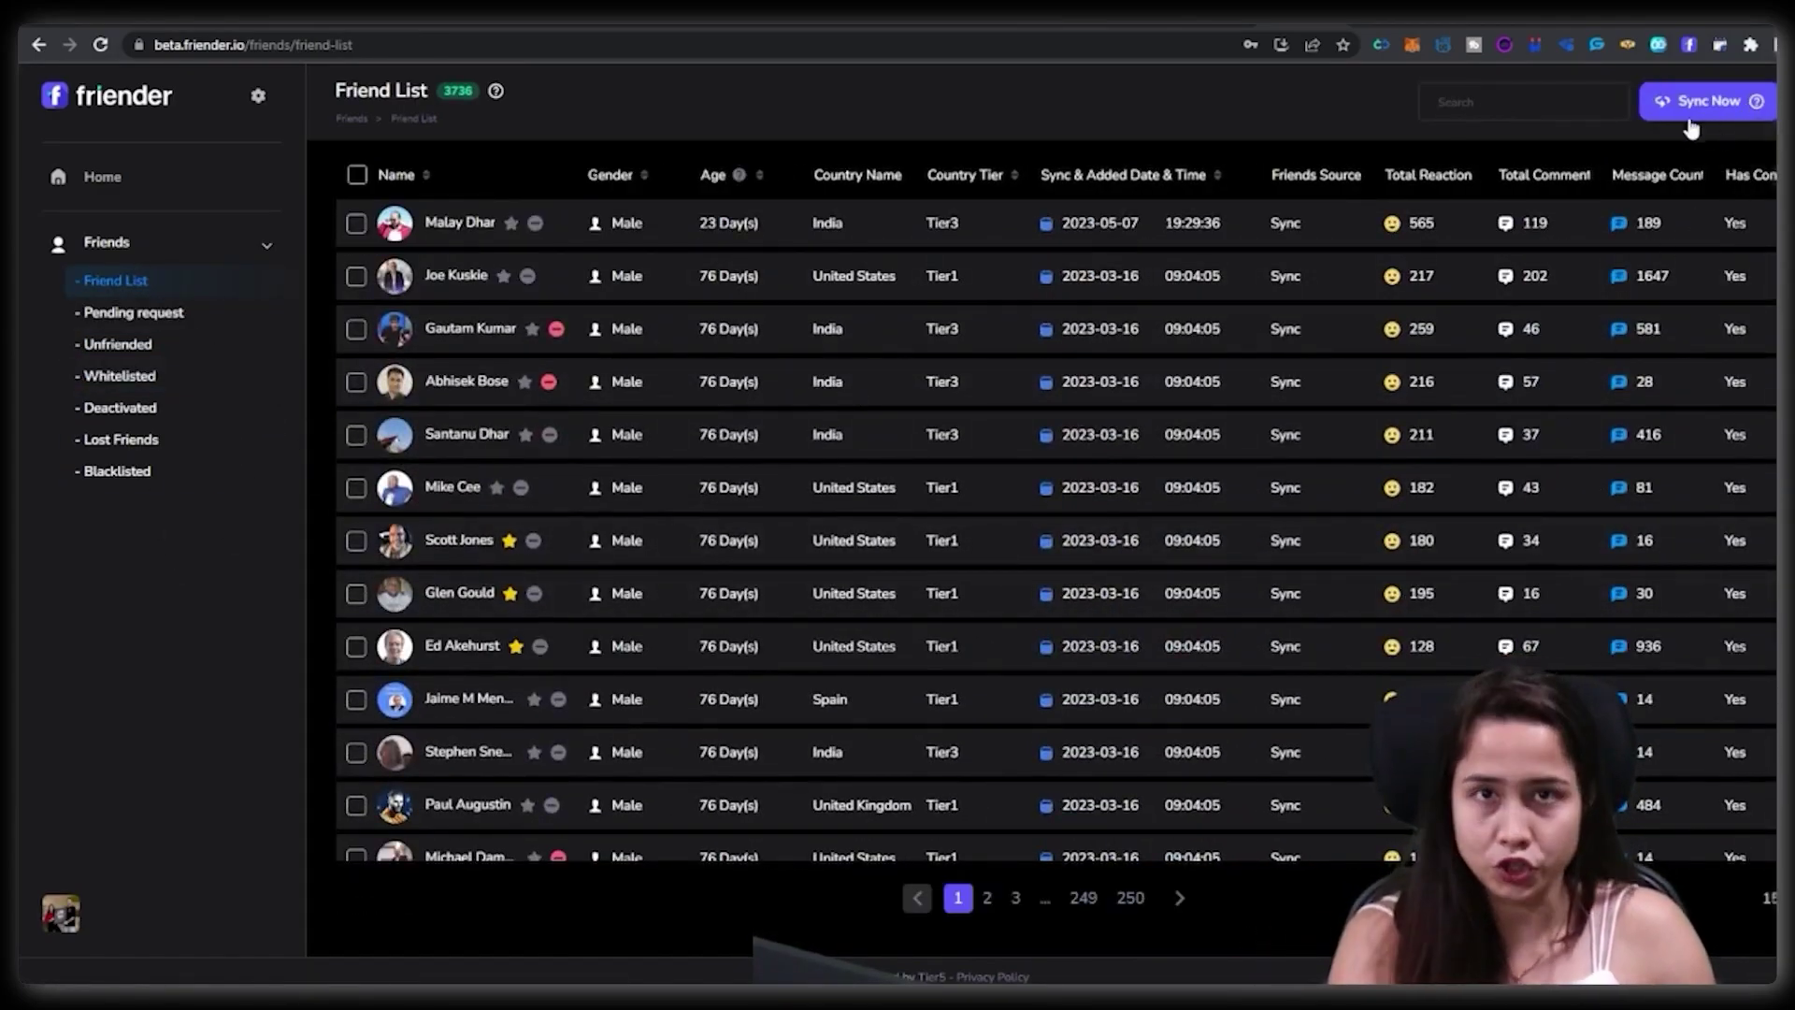
left_click(133, 313)
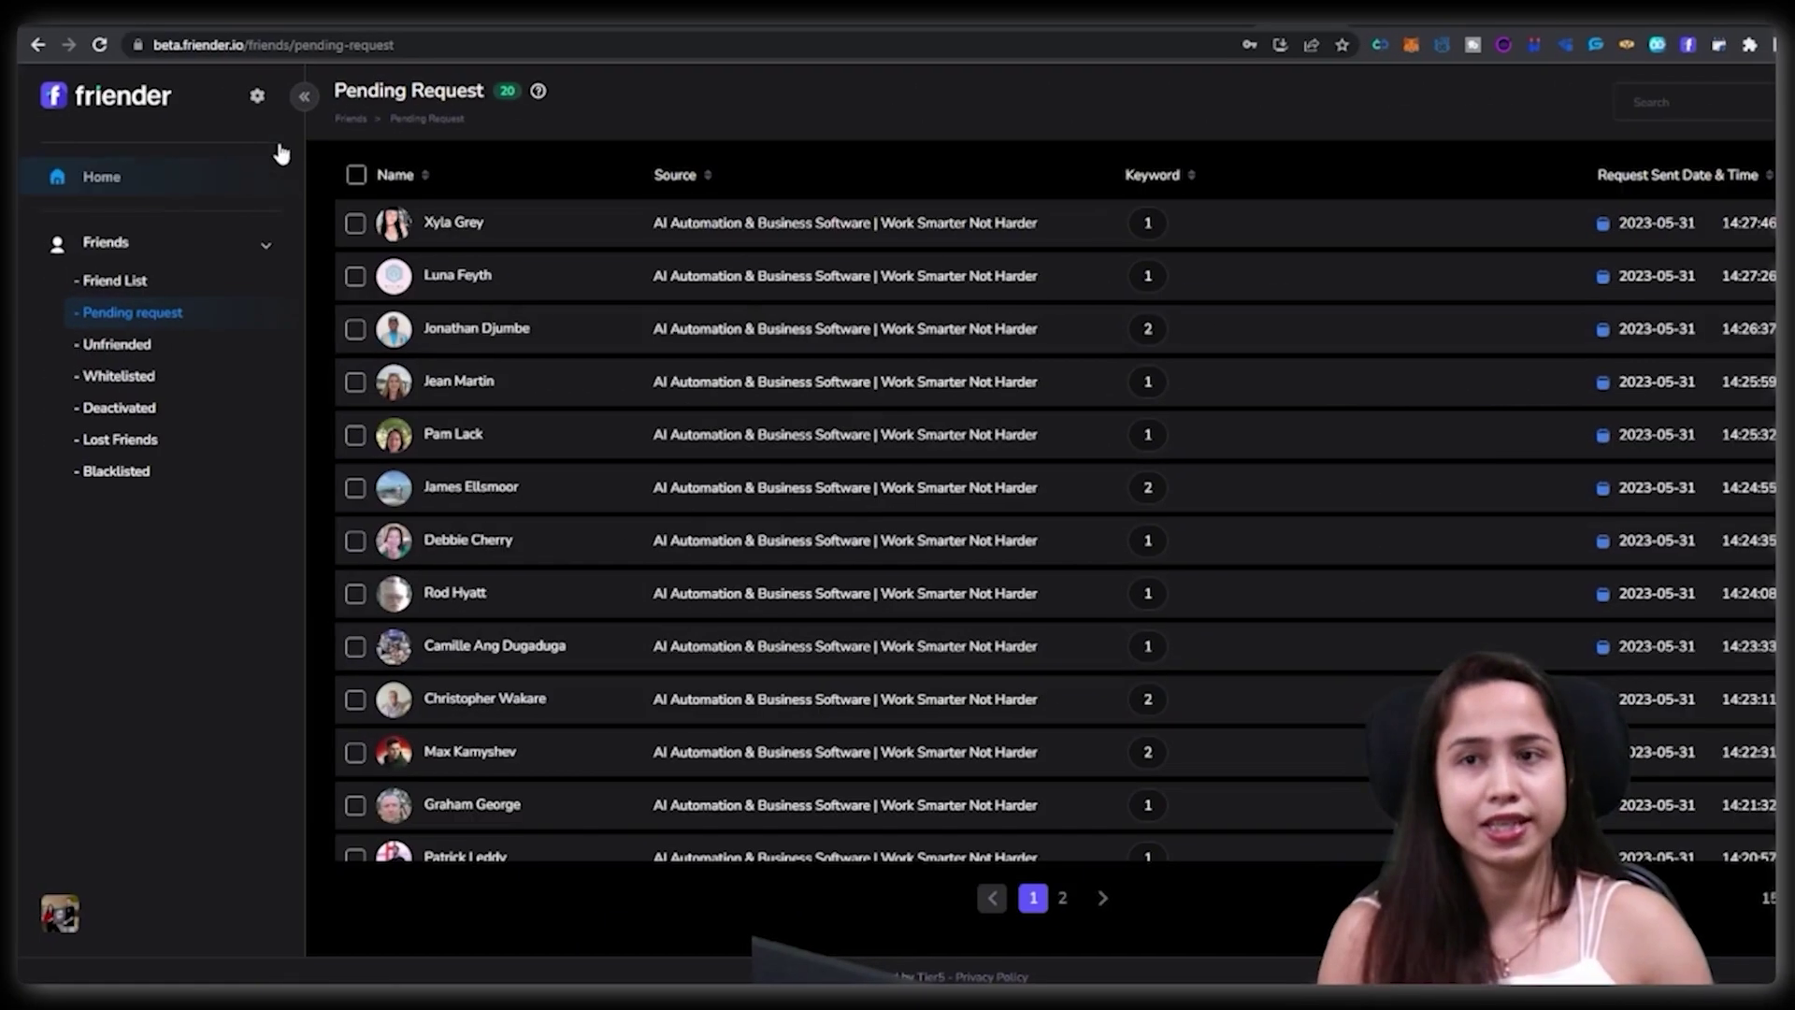
left_click(258, 96)
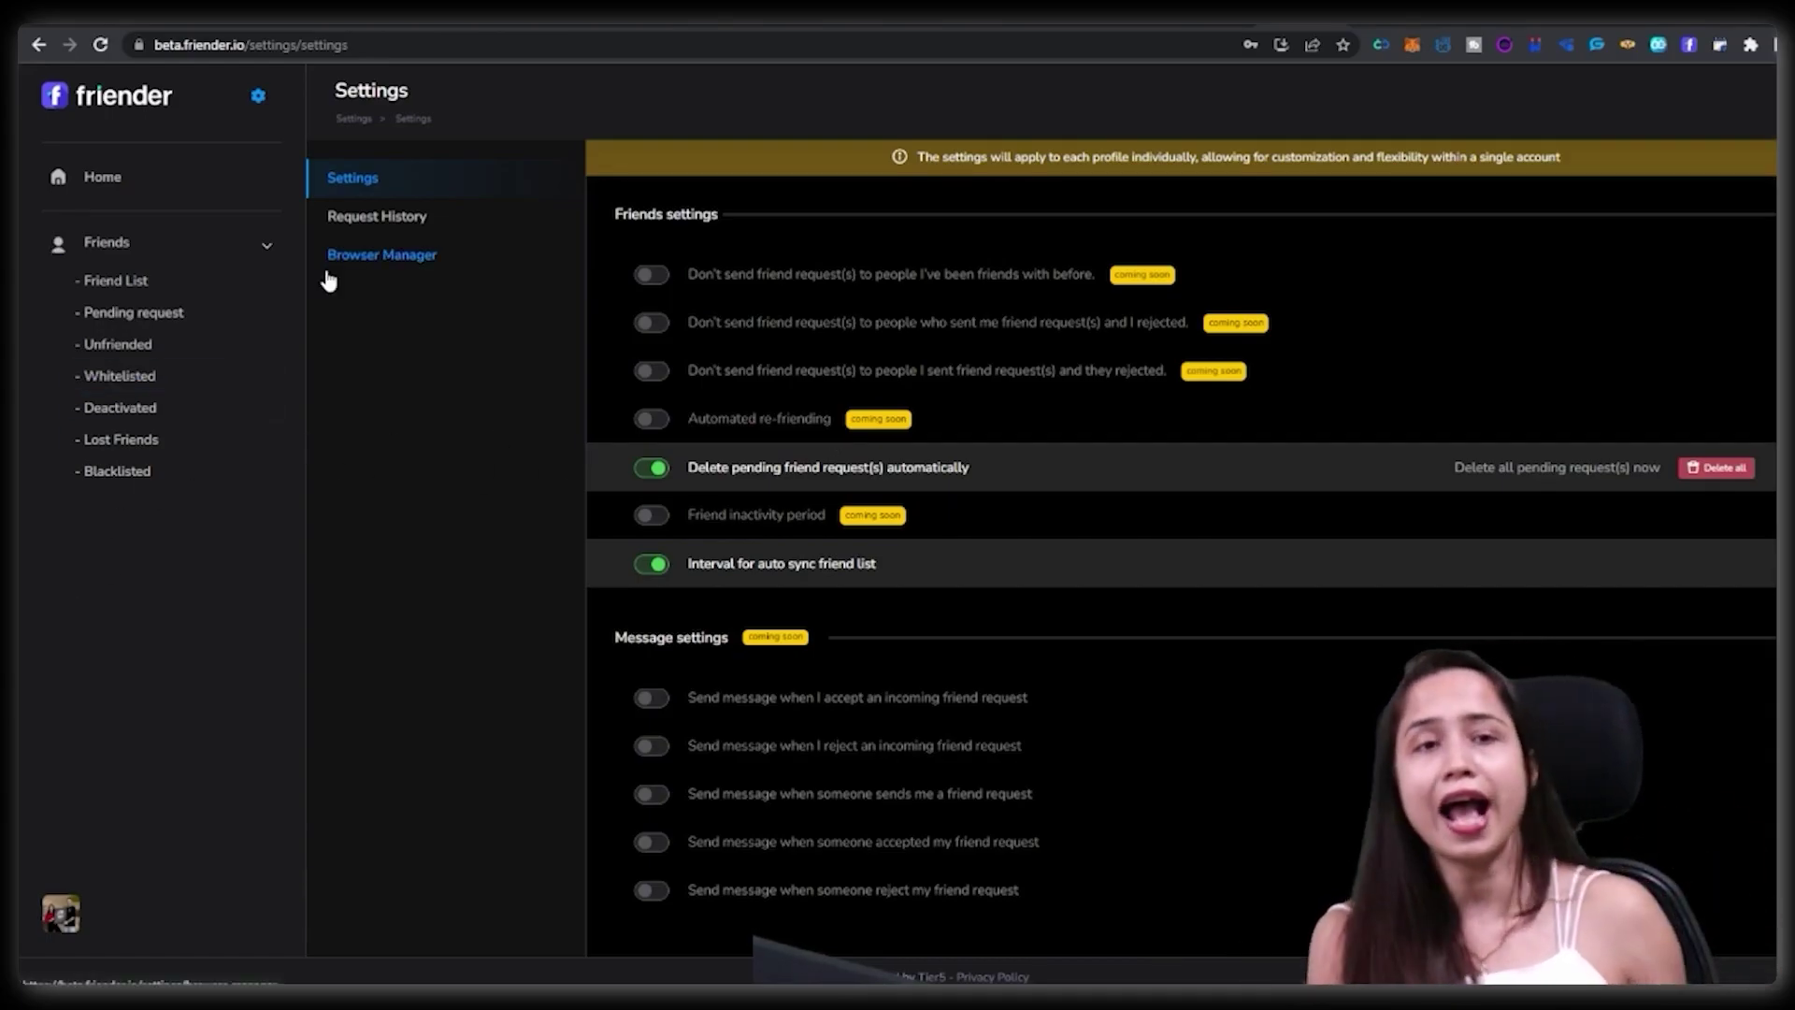
- Return to the list of 20 pending friend requests under Friends
left_click(142, 312)
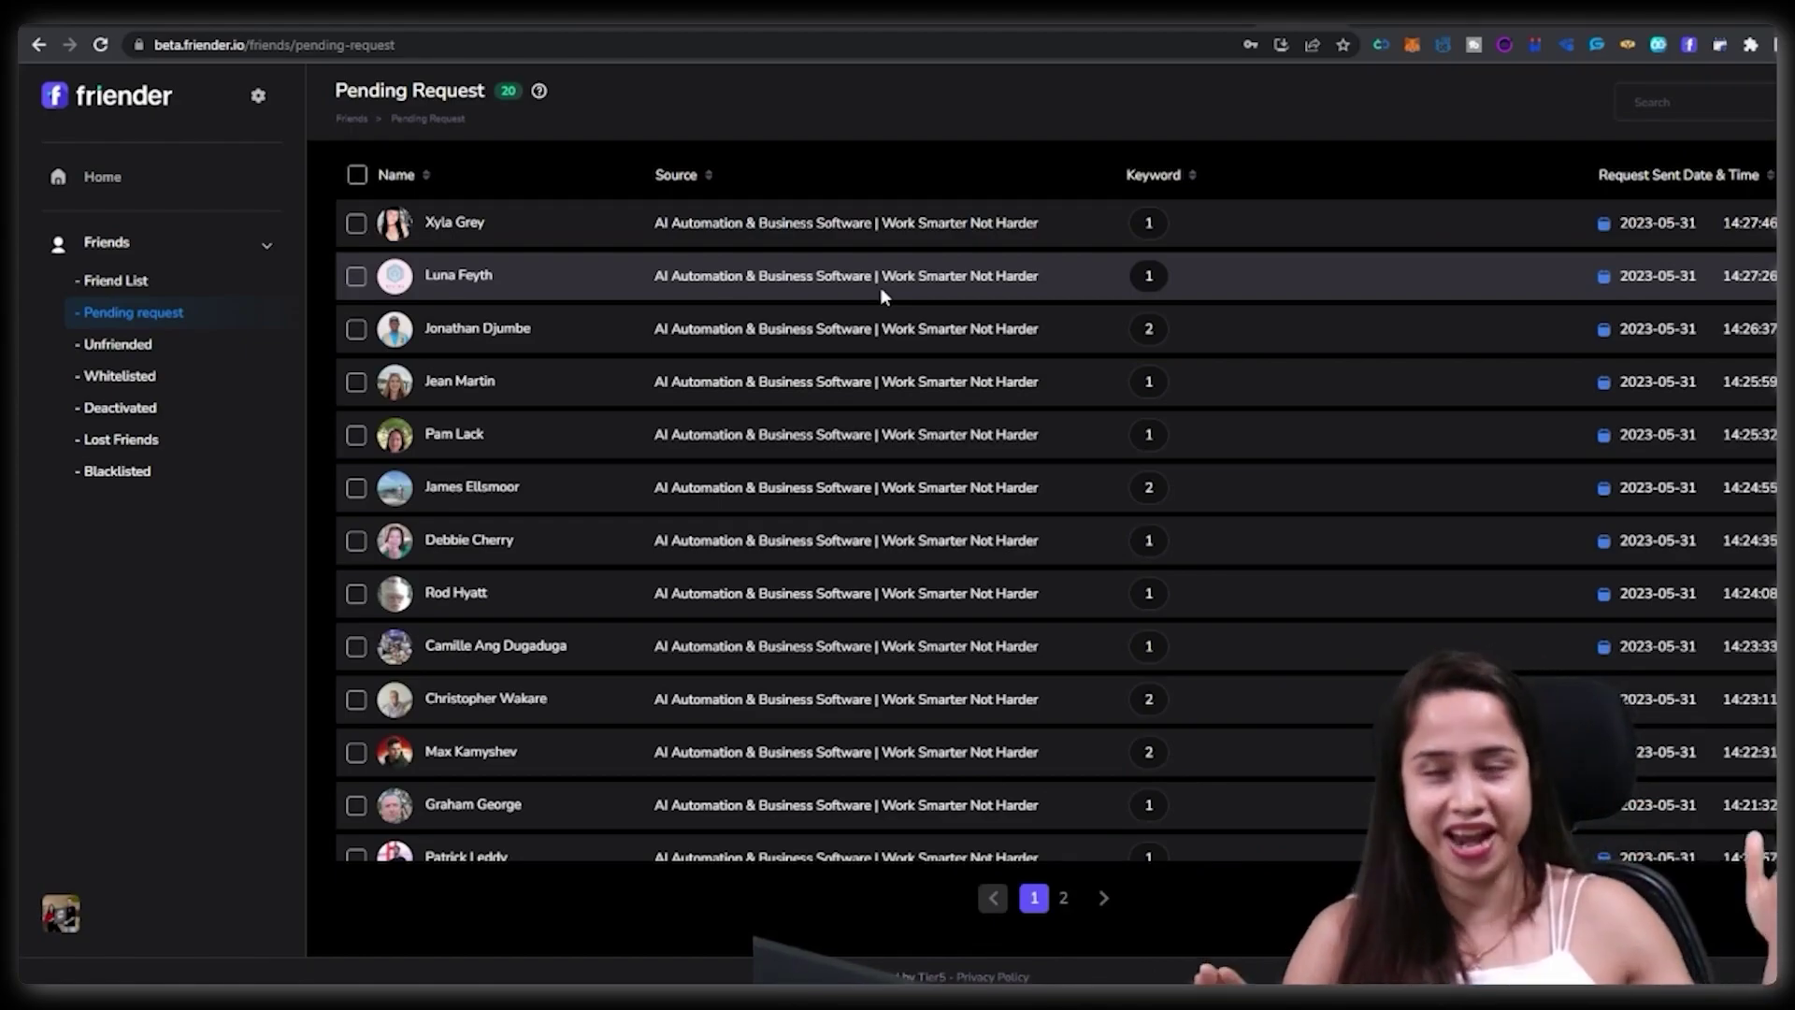
left_click(261, 93)
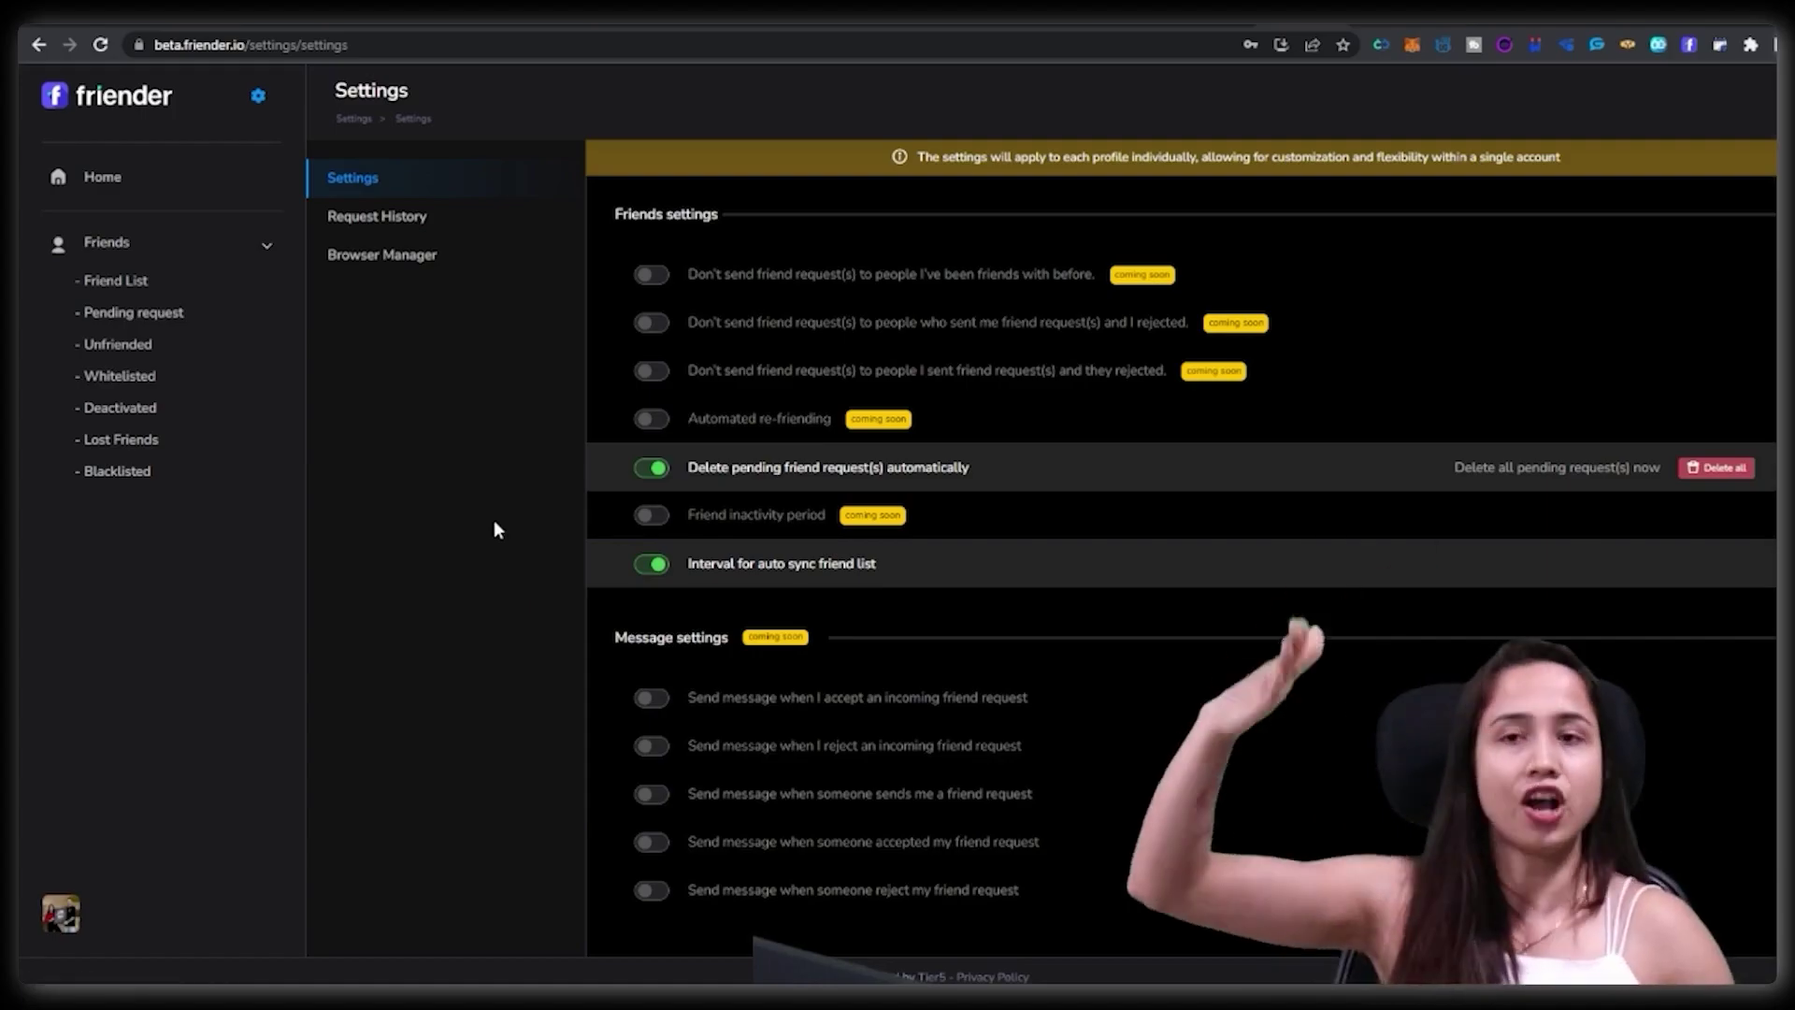
left_click(131, 312)
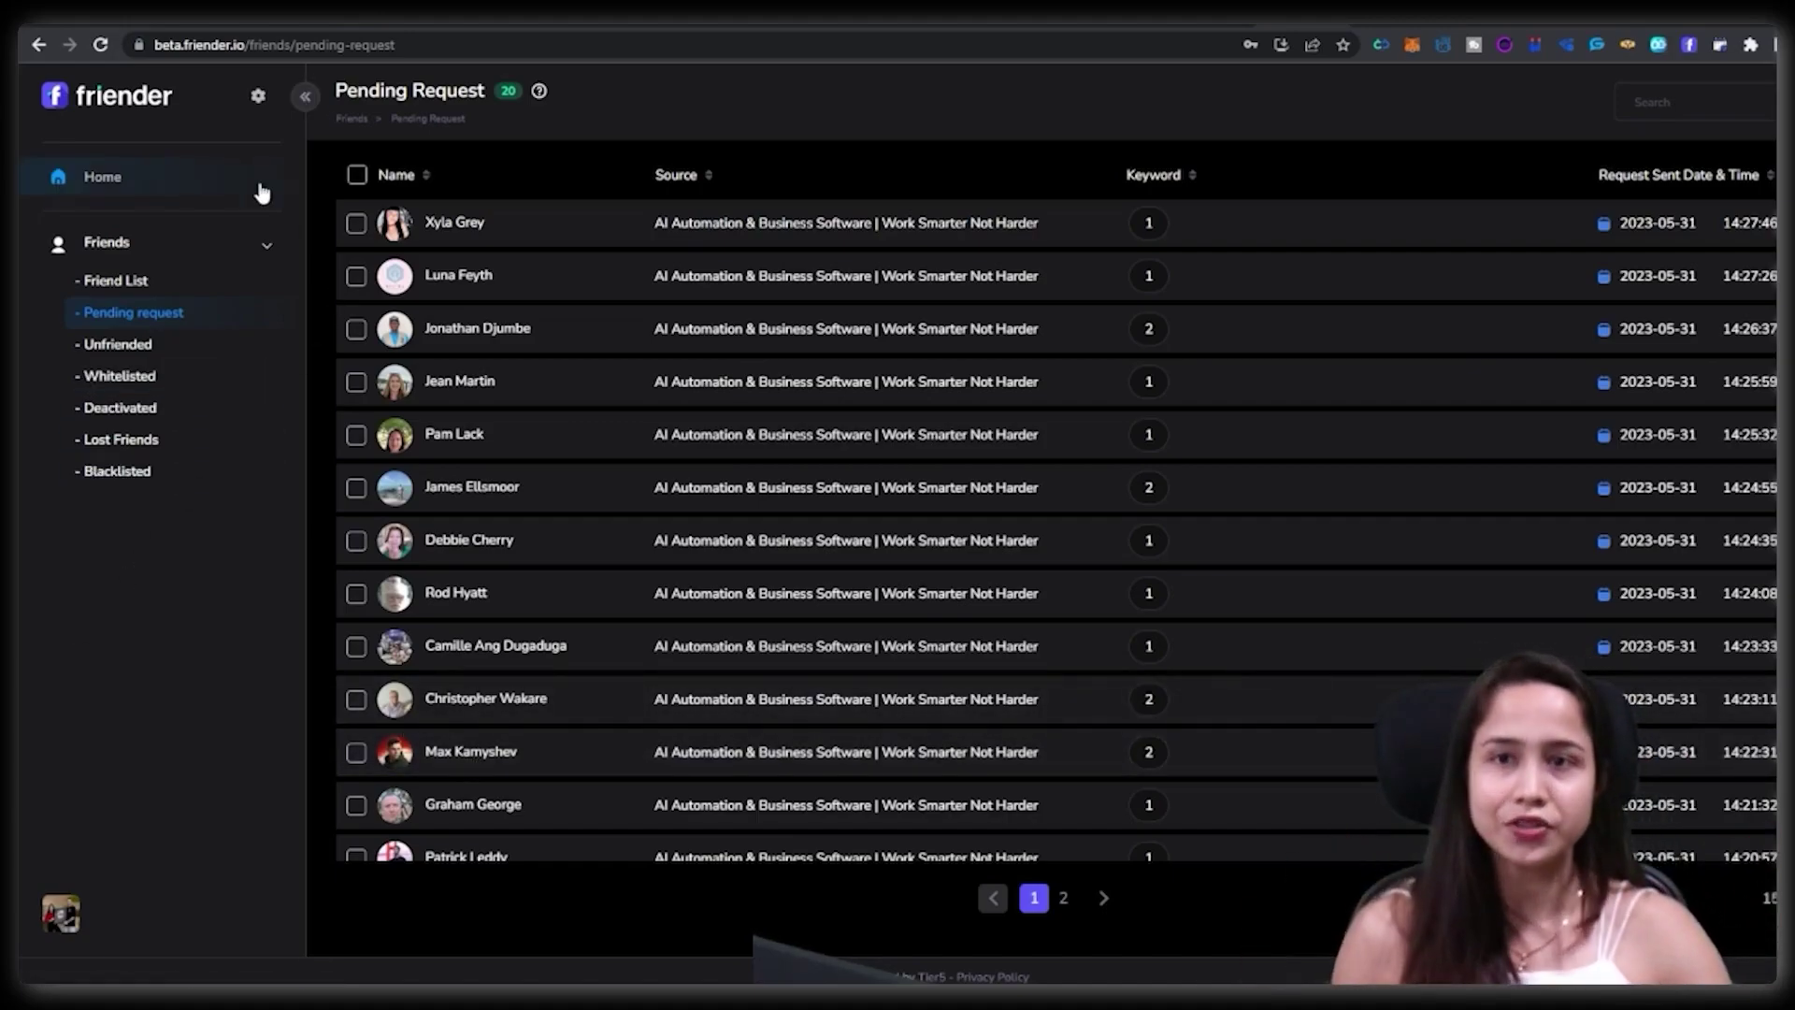
- Reopen Friender's Settings page using the gear icon beside the logo
left_click(258, 98)
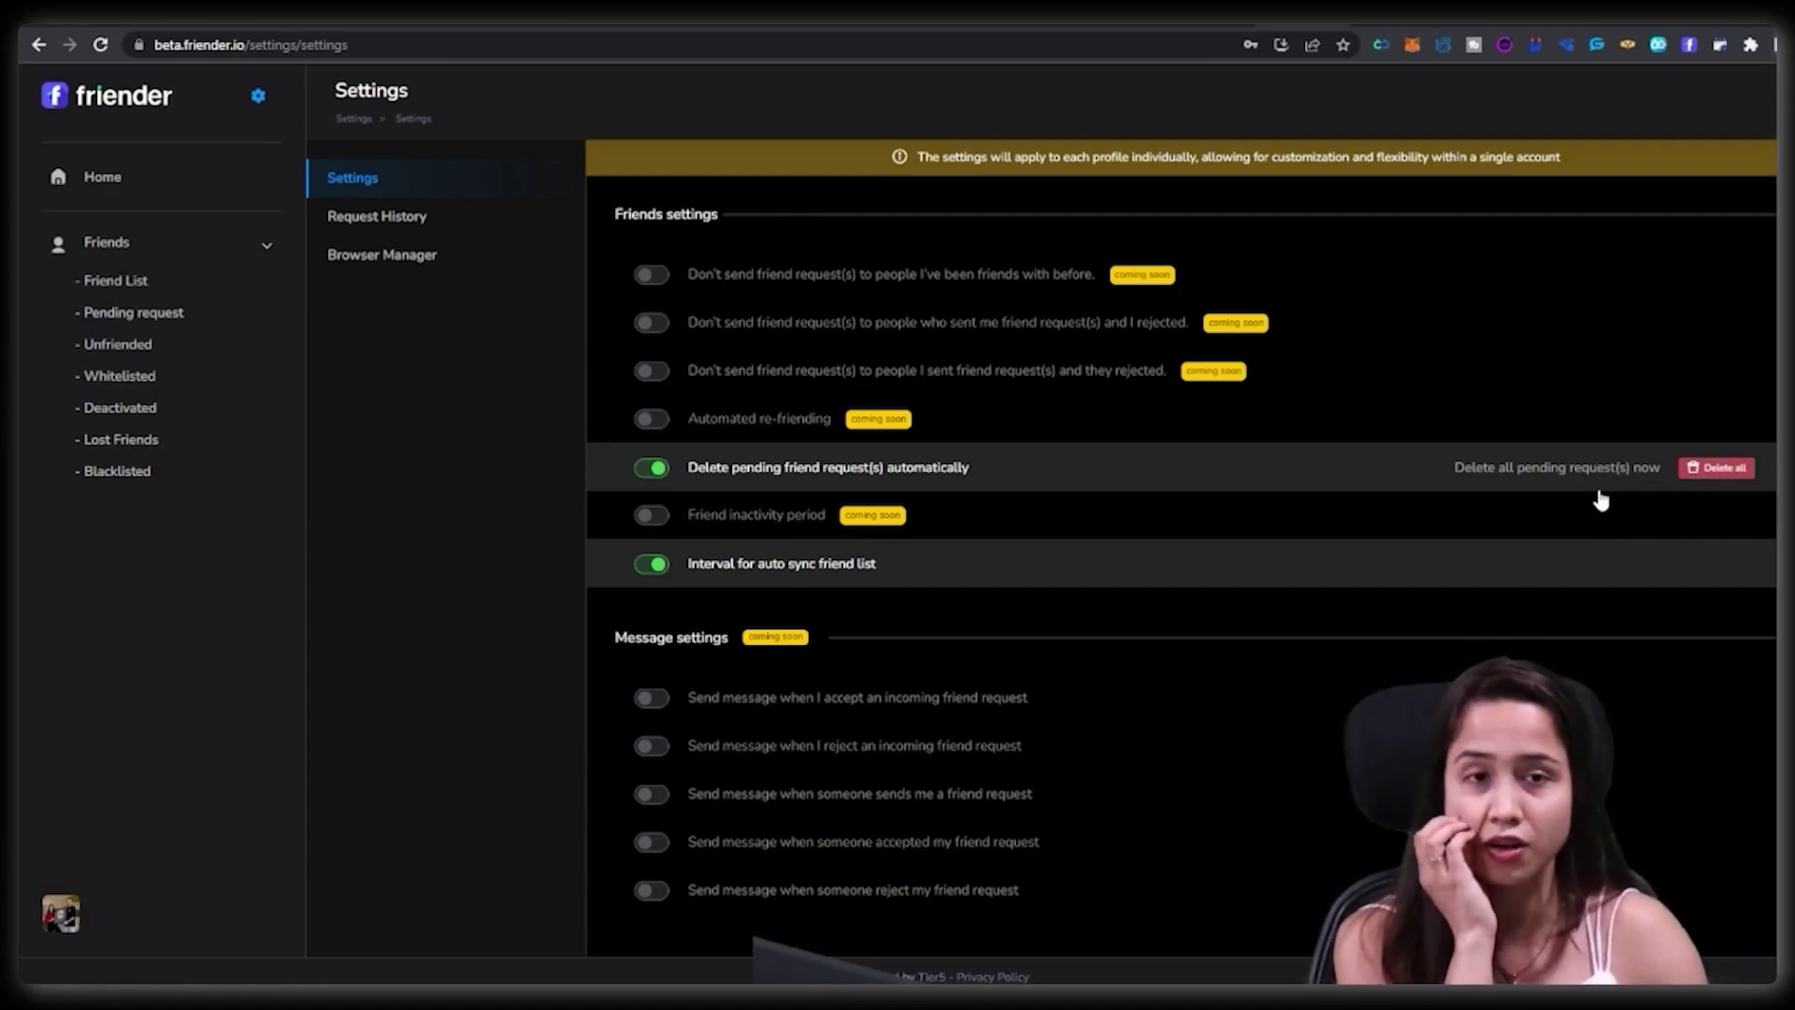
- Keep automatic pending-request deletion on and set the cancel delay to 10 days
left_click(734, 475)
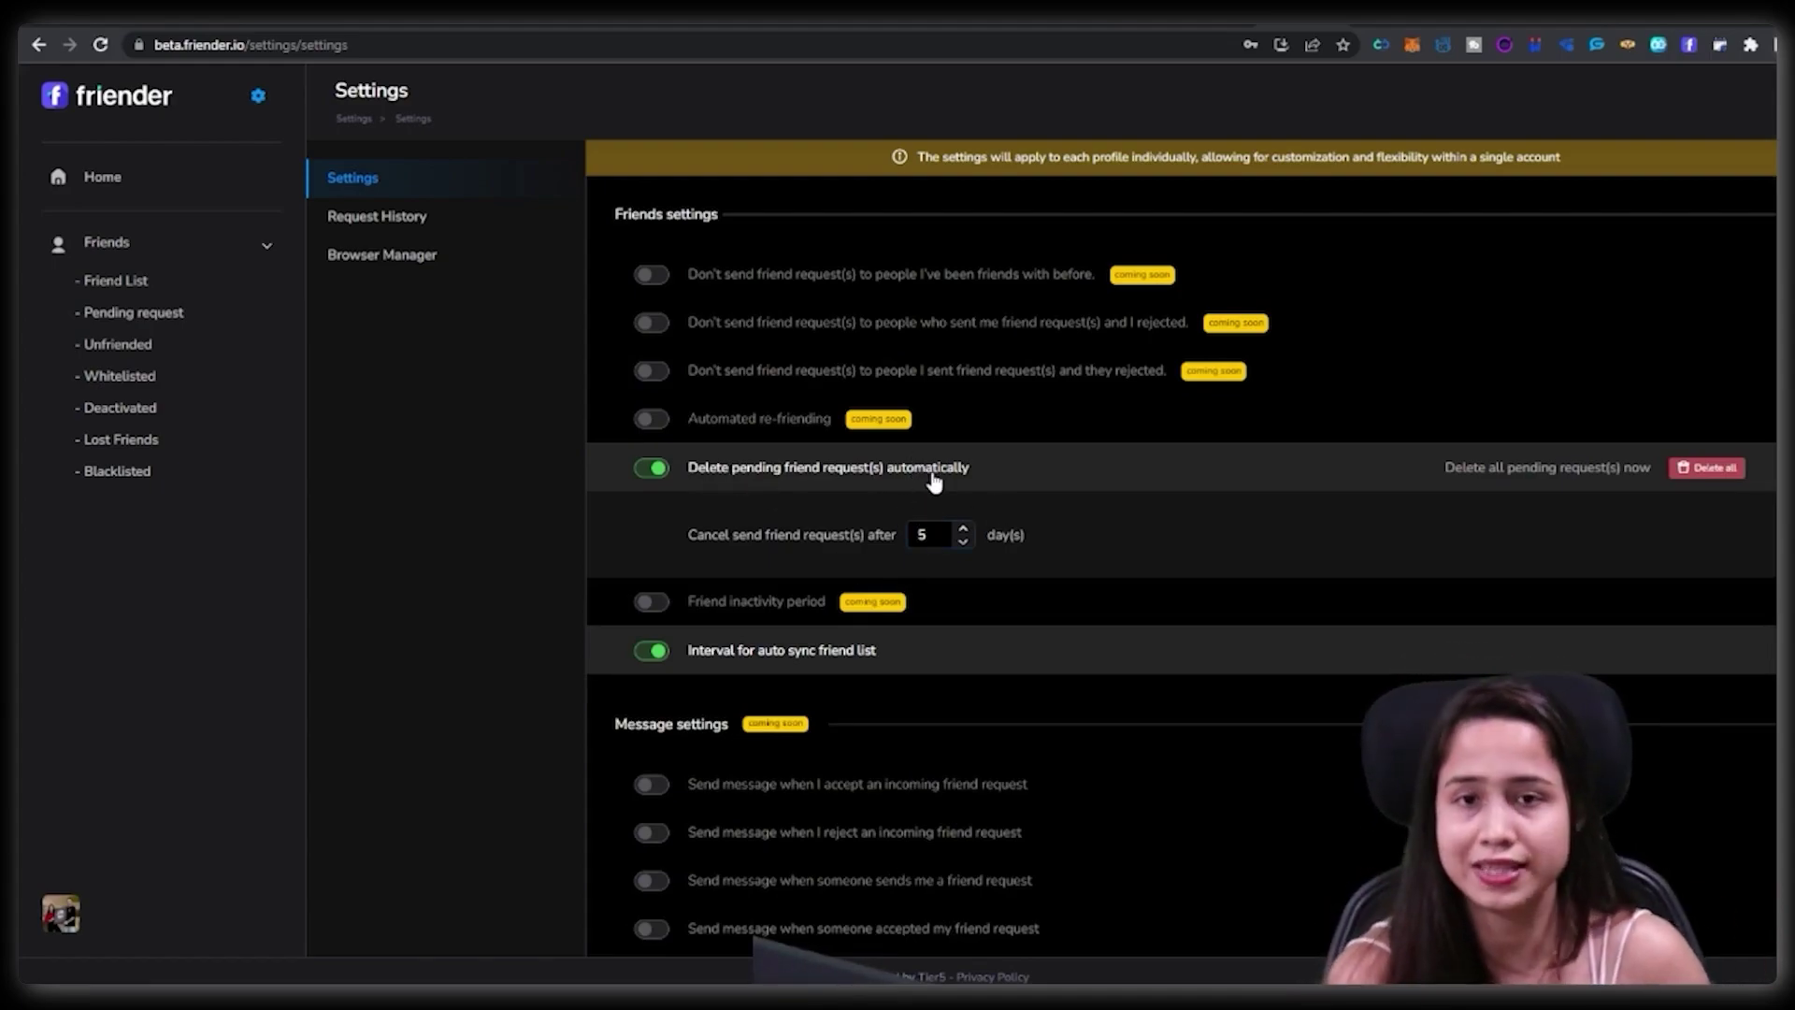
left_click(650, 468)
left_click(651, 468)
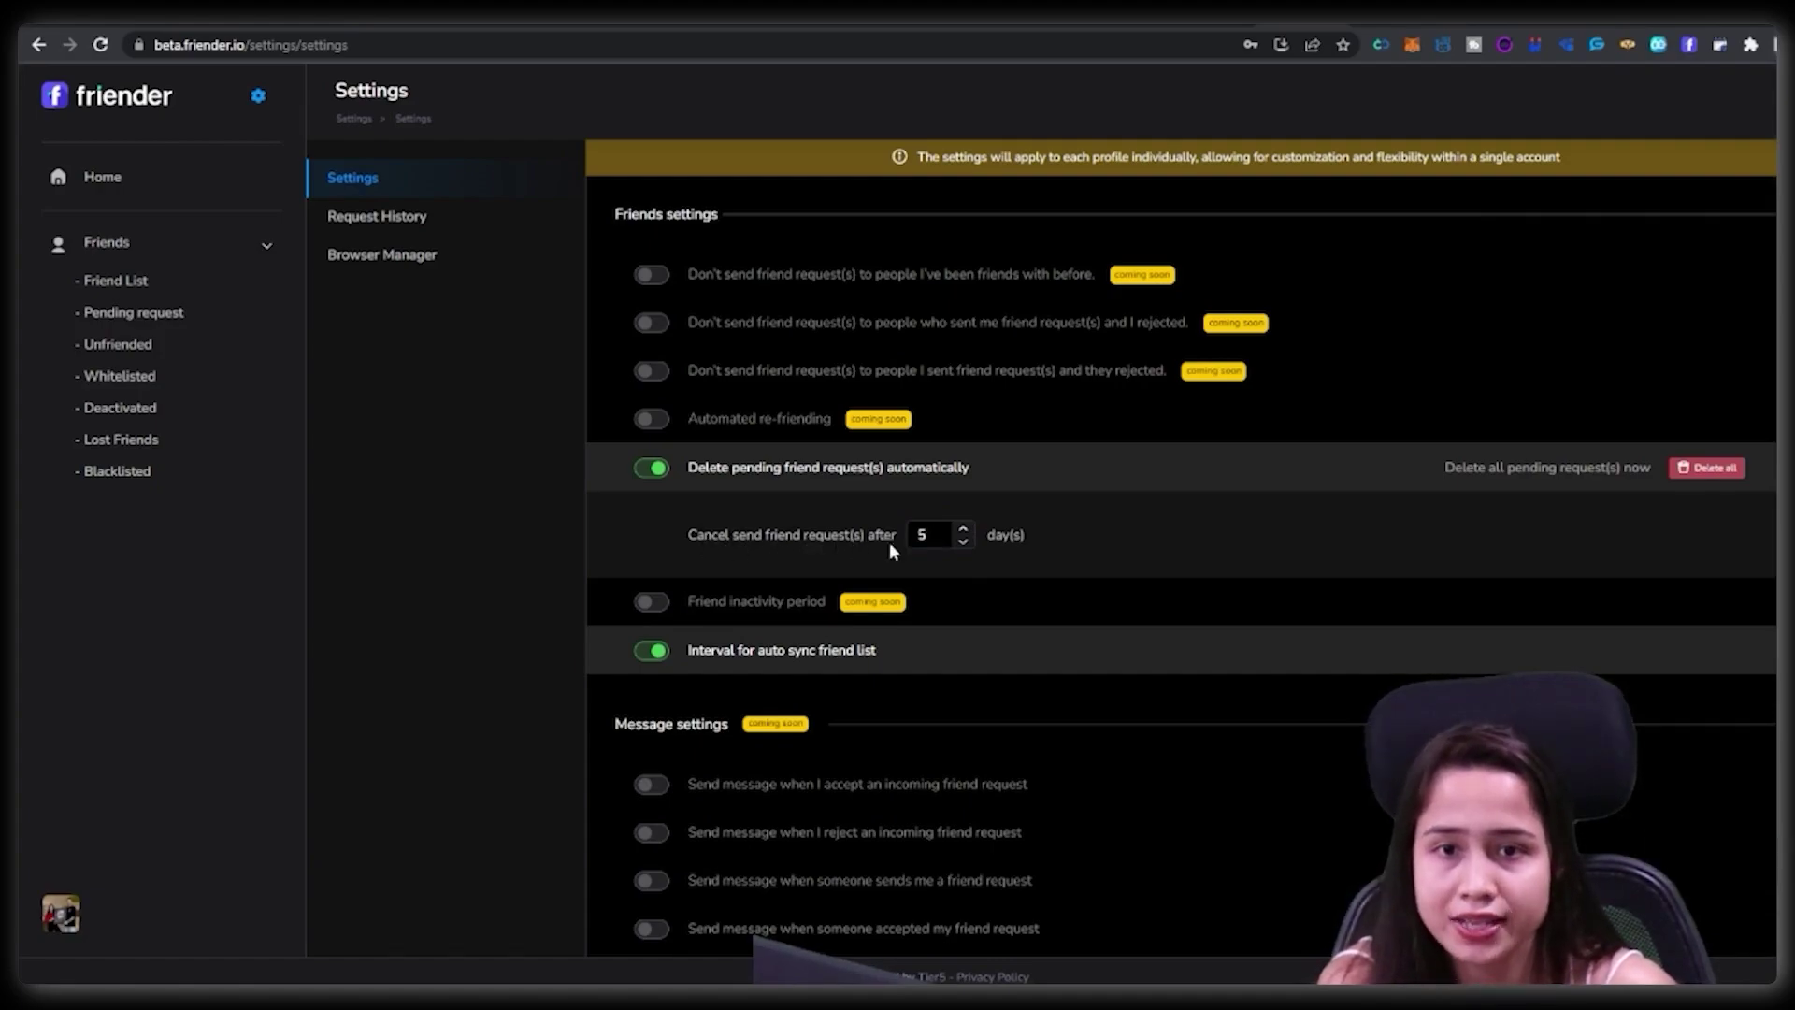
left_click(964, 530)
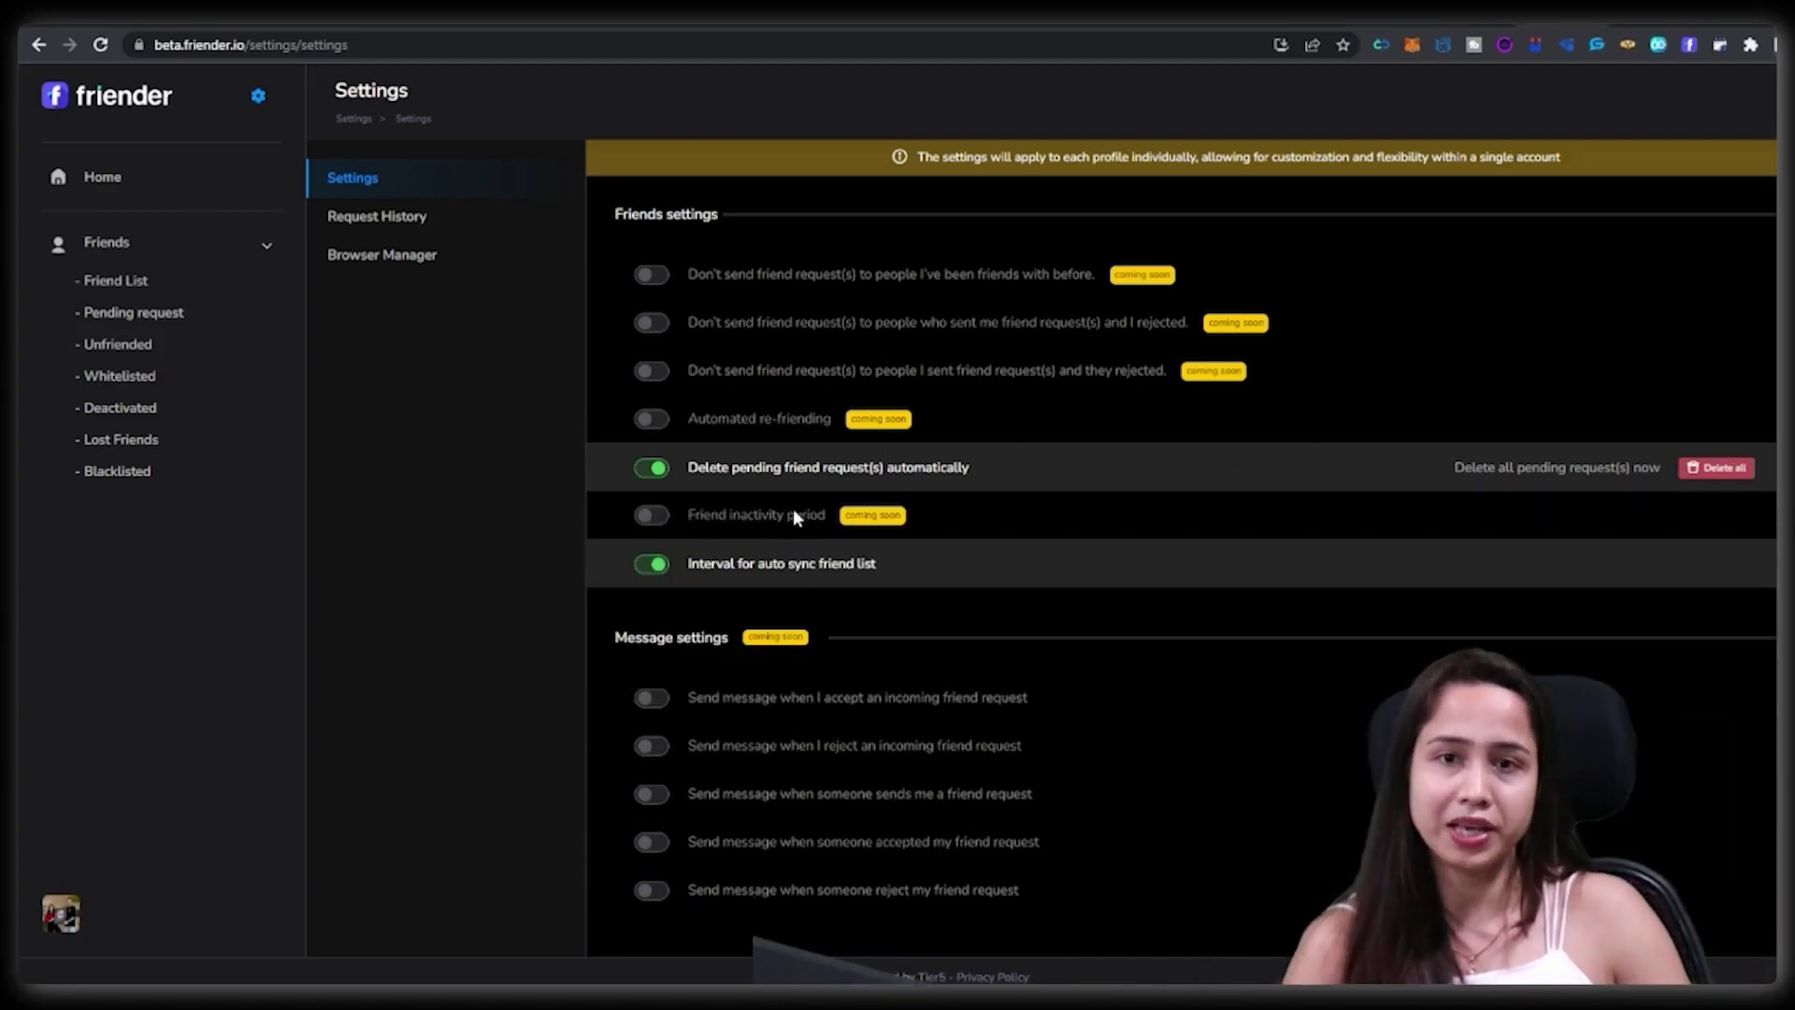
left_click(962, 474)
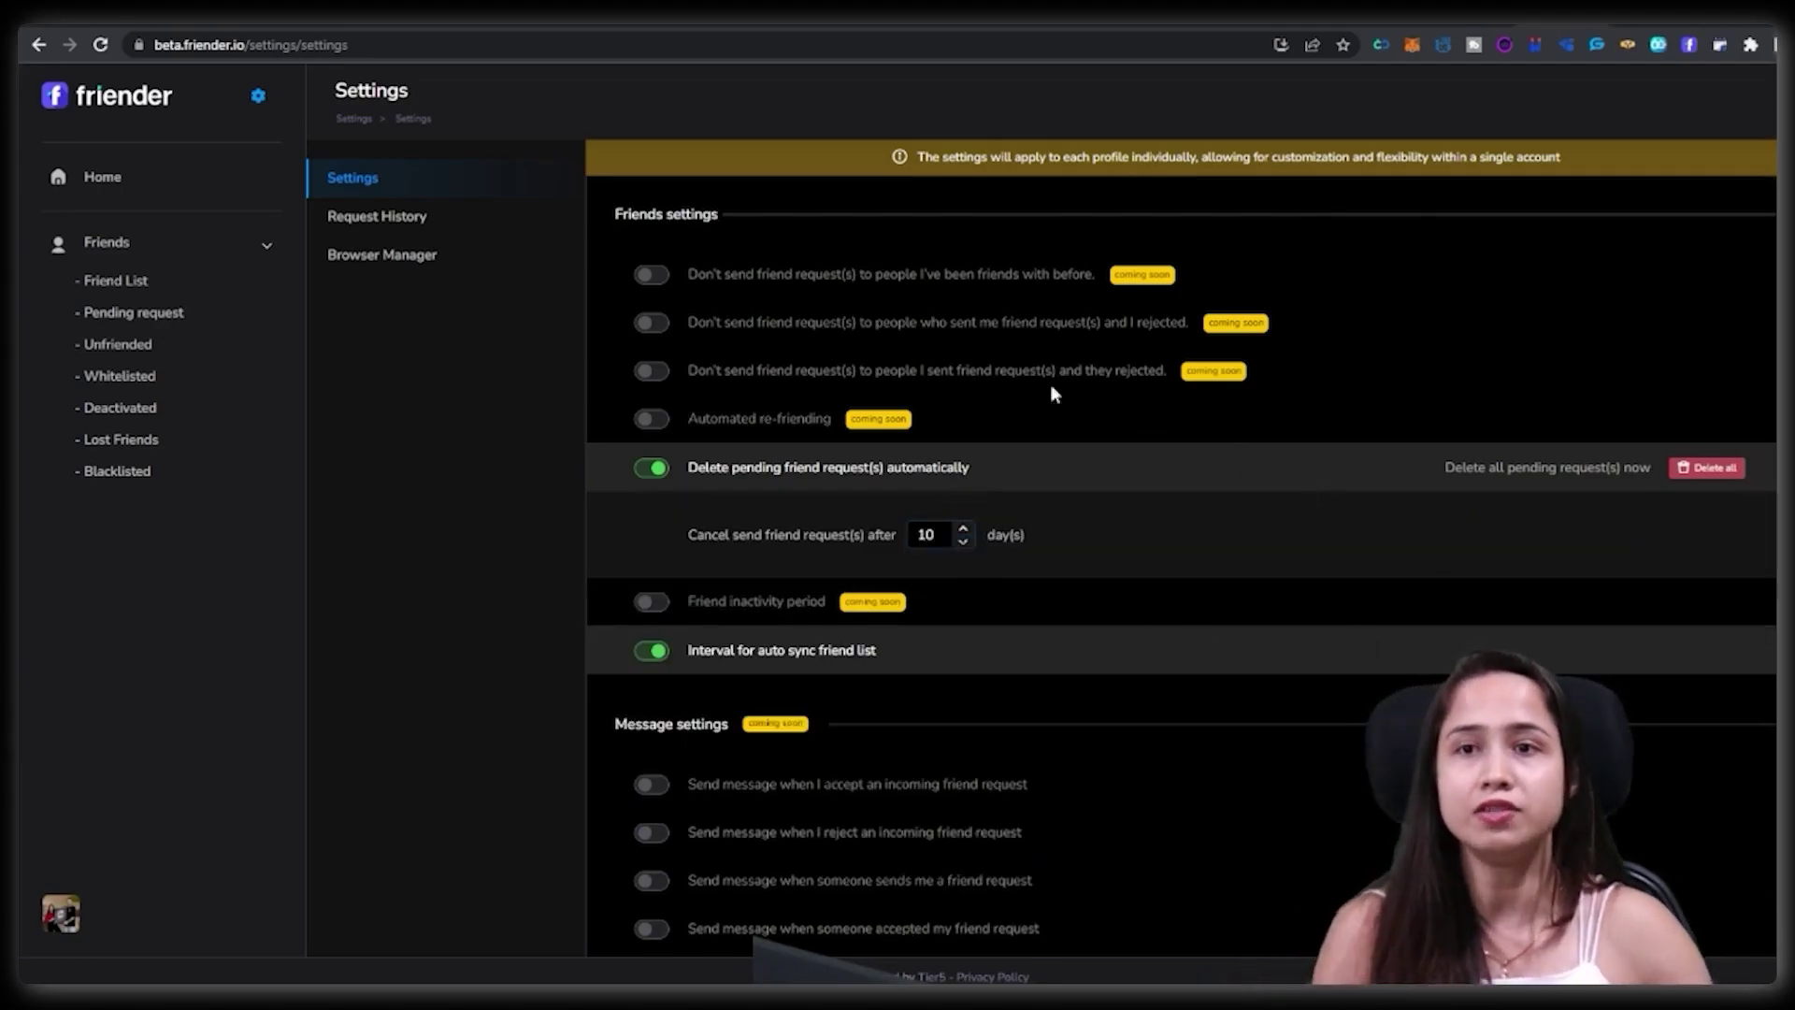
left_click(132, 312)
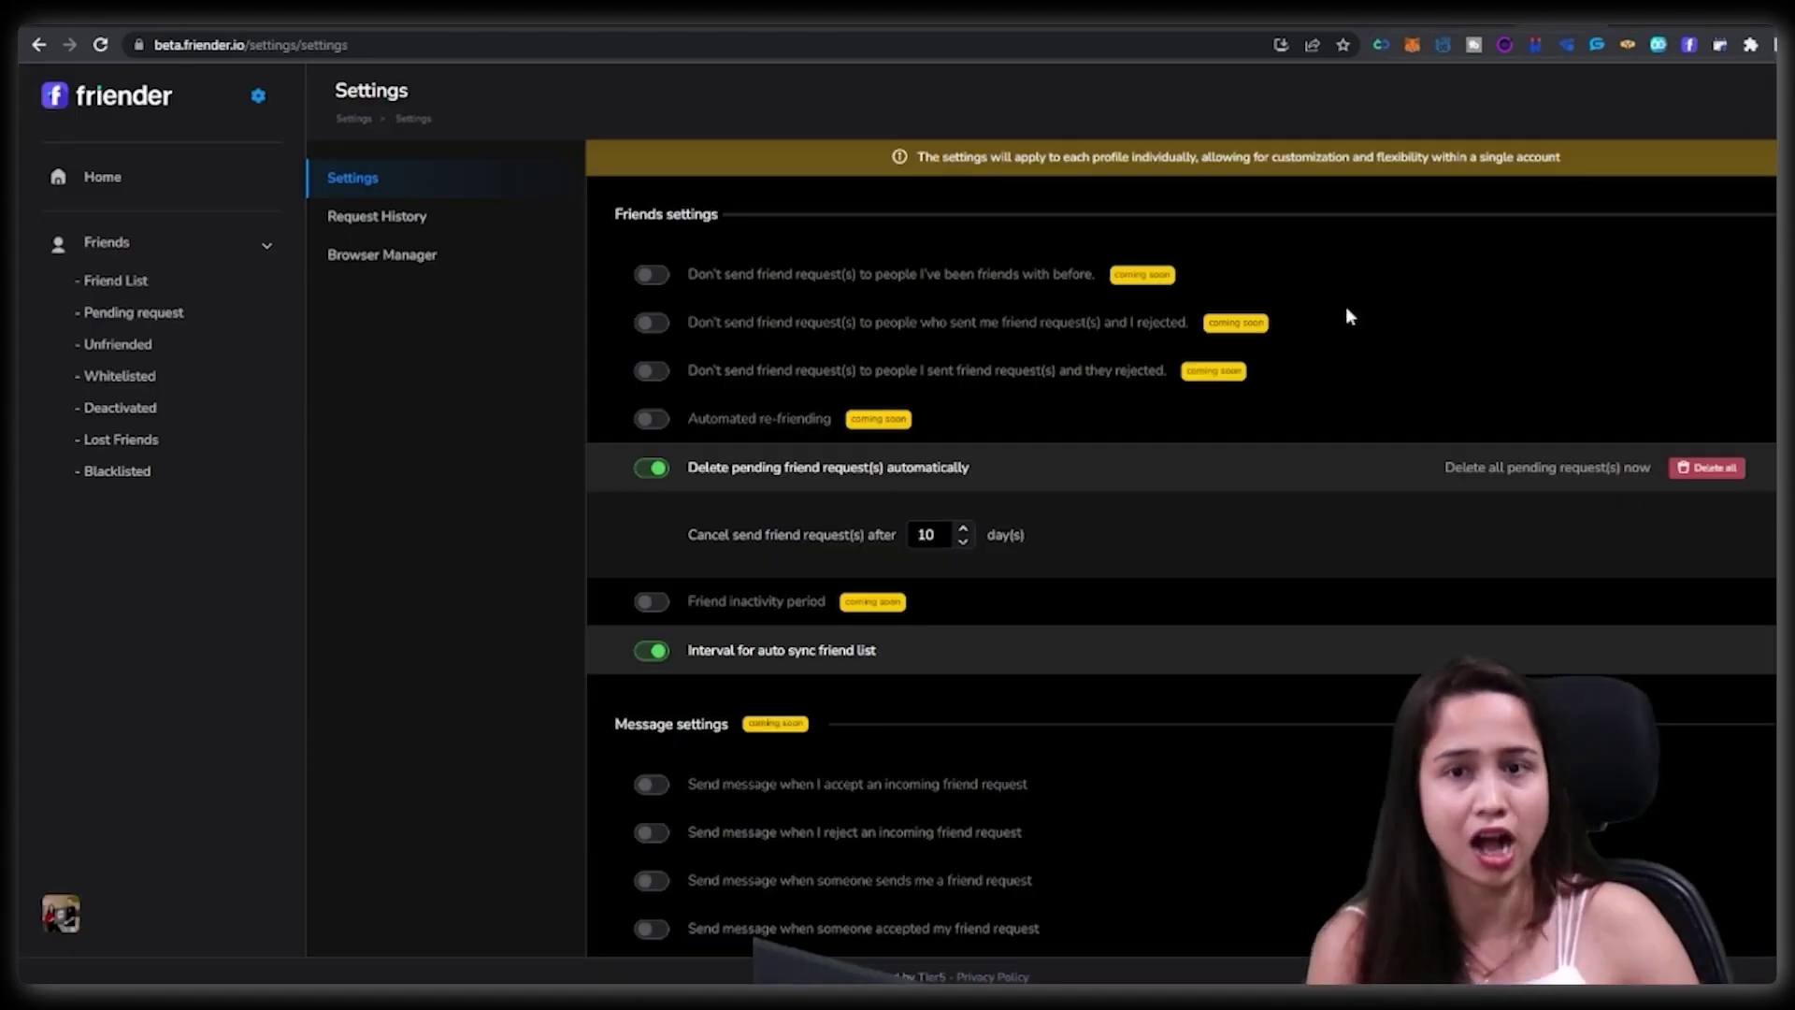
- Compare Friender's 20 pending requests against Facebook's Sent Requests page
left_click(121, 316)
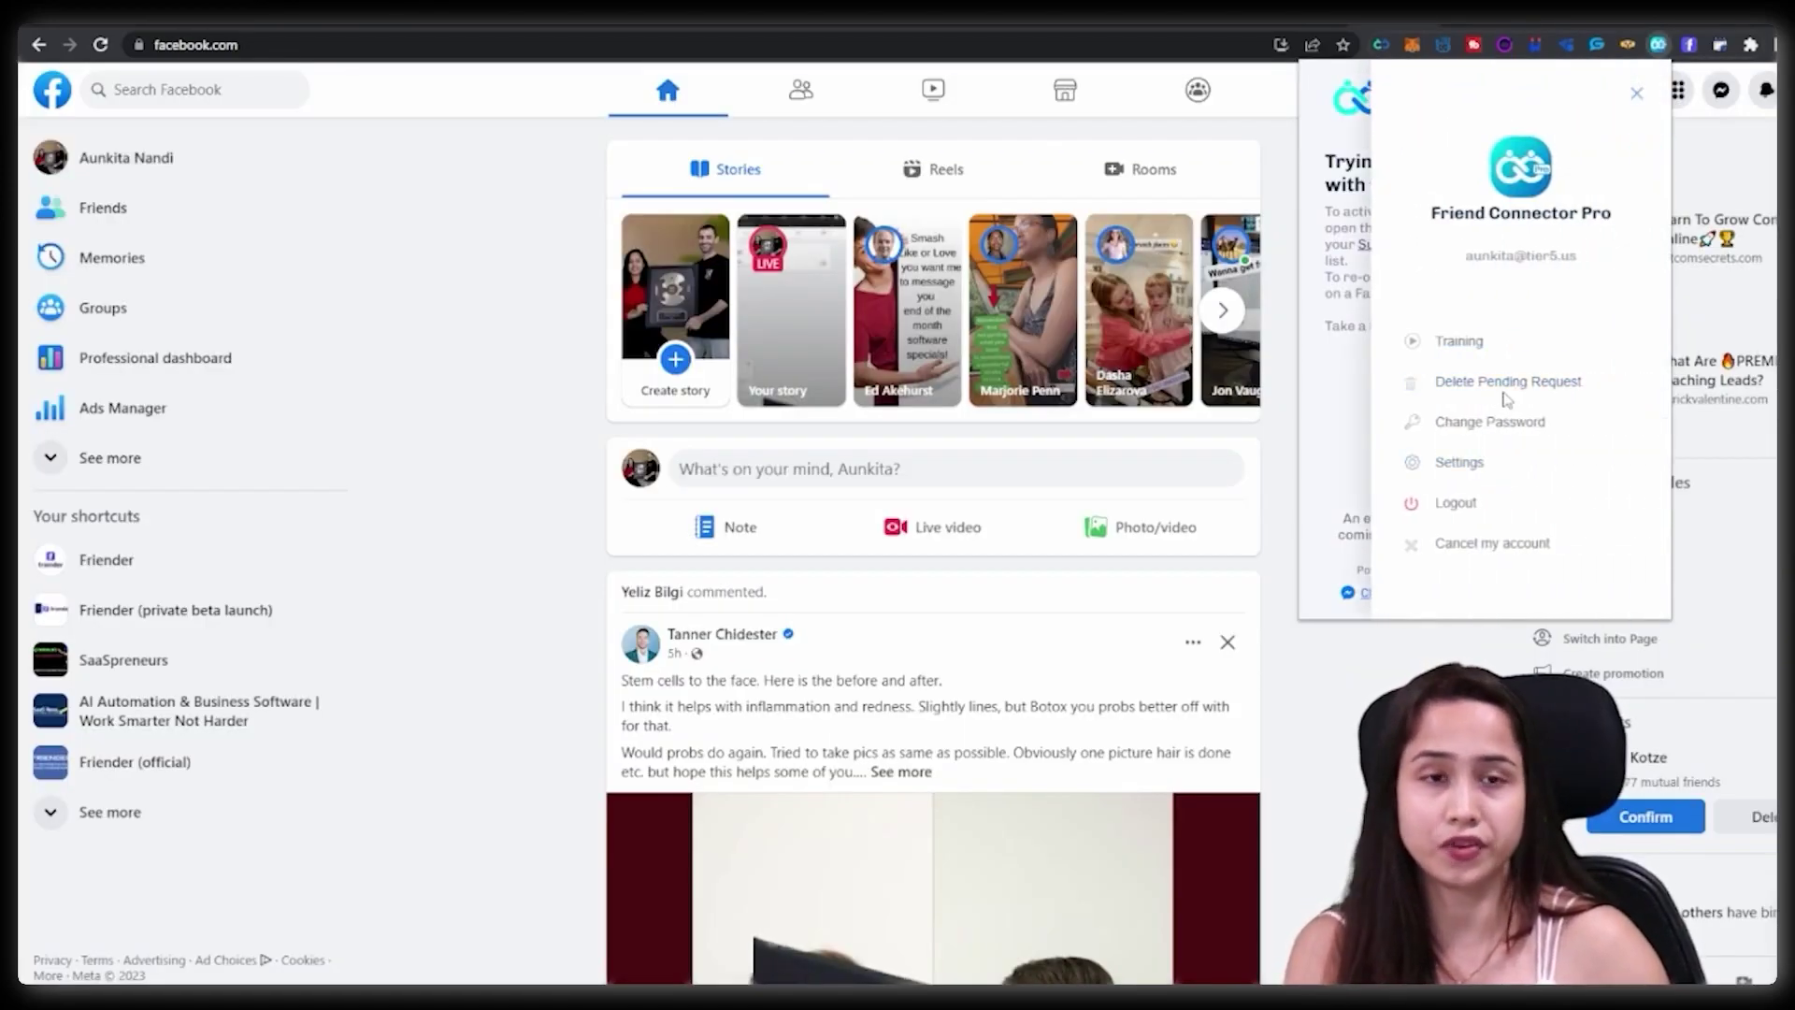
left_click(1508, 381)
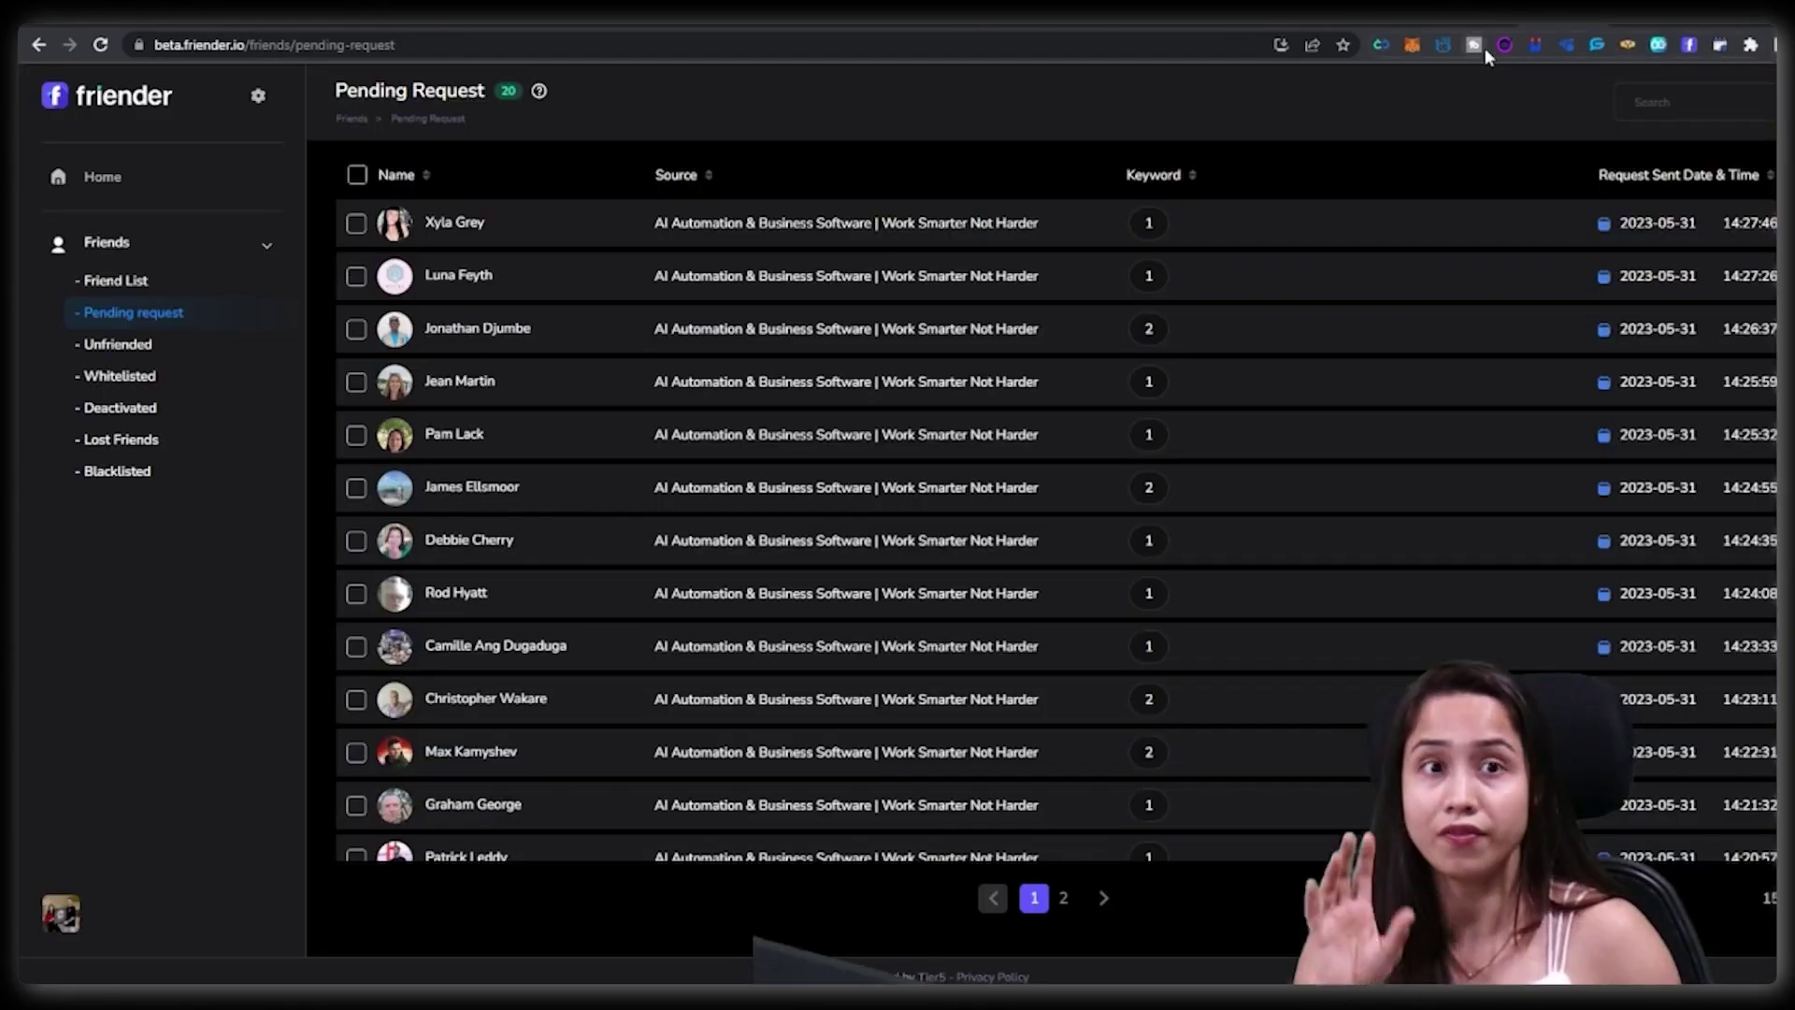
left_click(1486, 28)
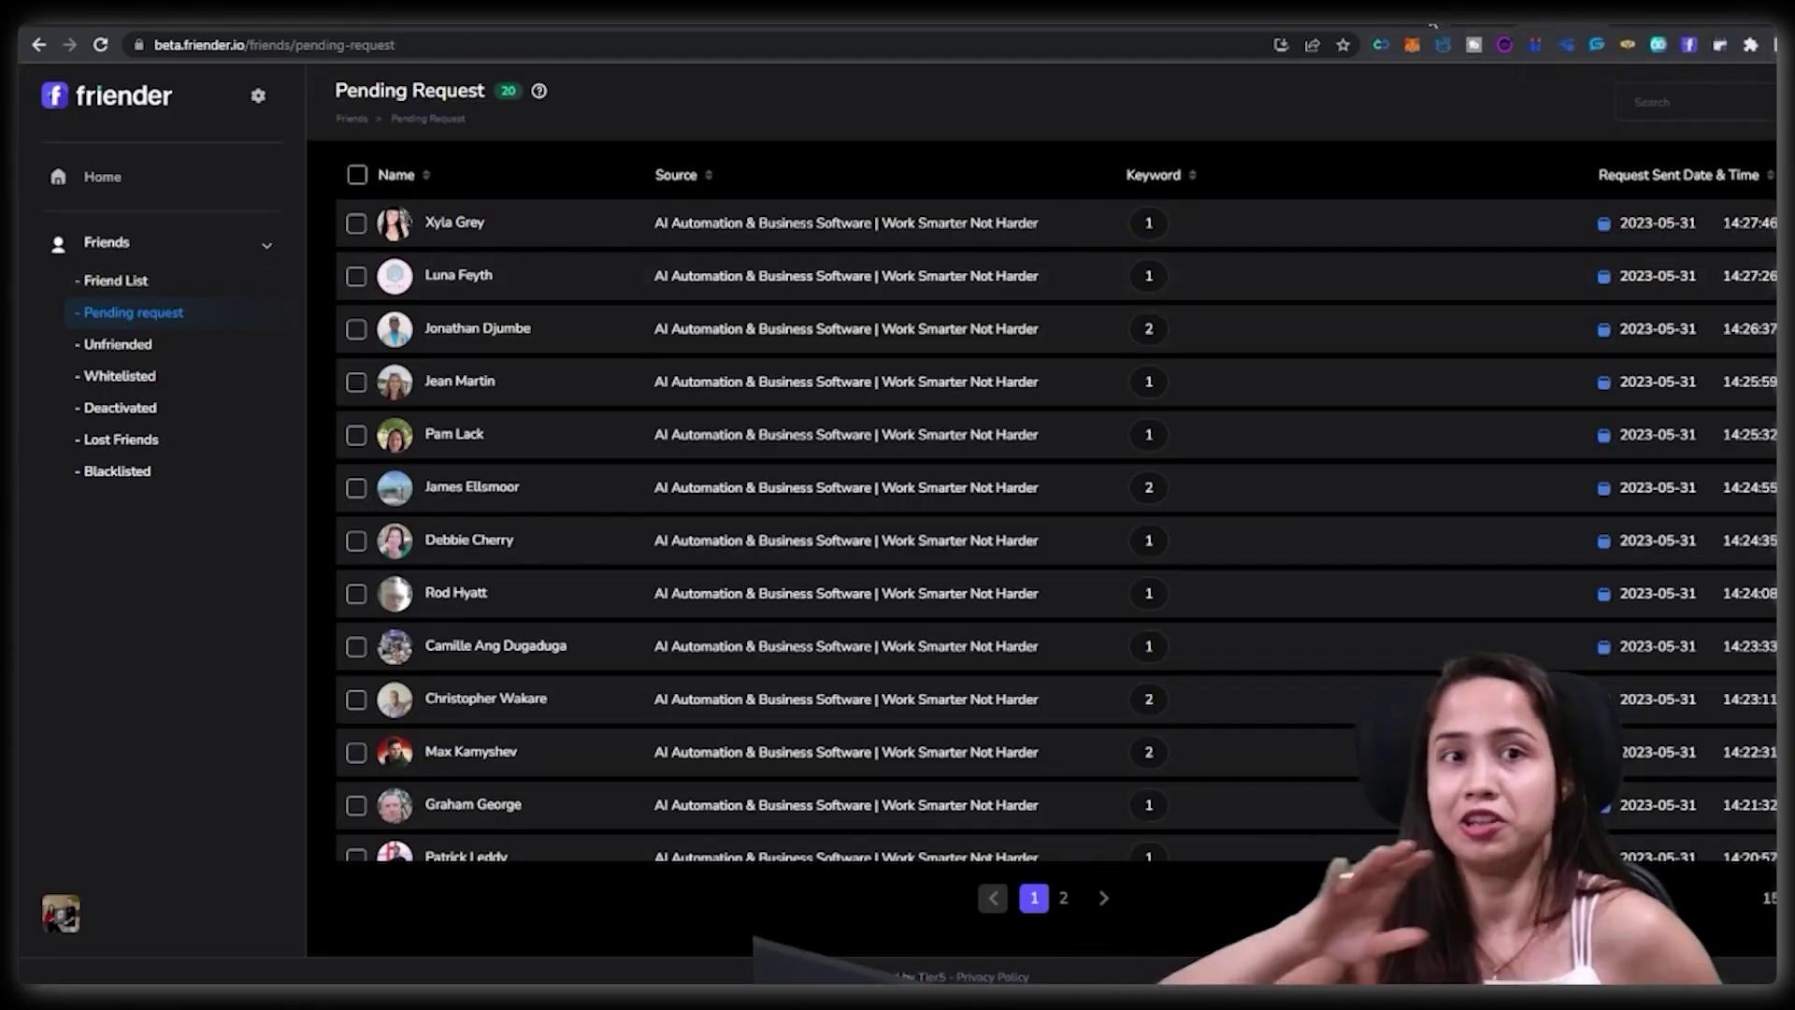
- Glance at the Facebook tab, then return to Friender's Settings page
left_click(1370, 26)
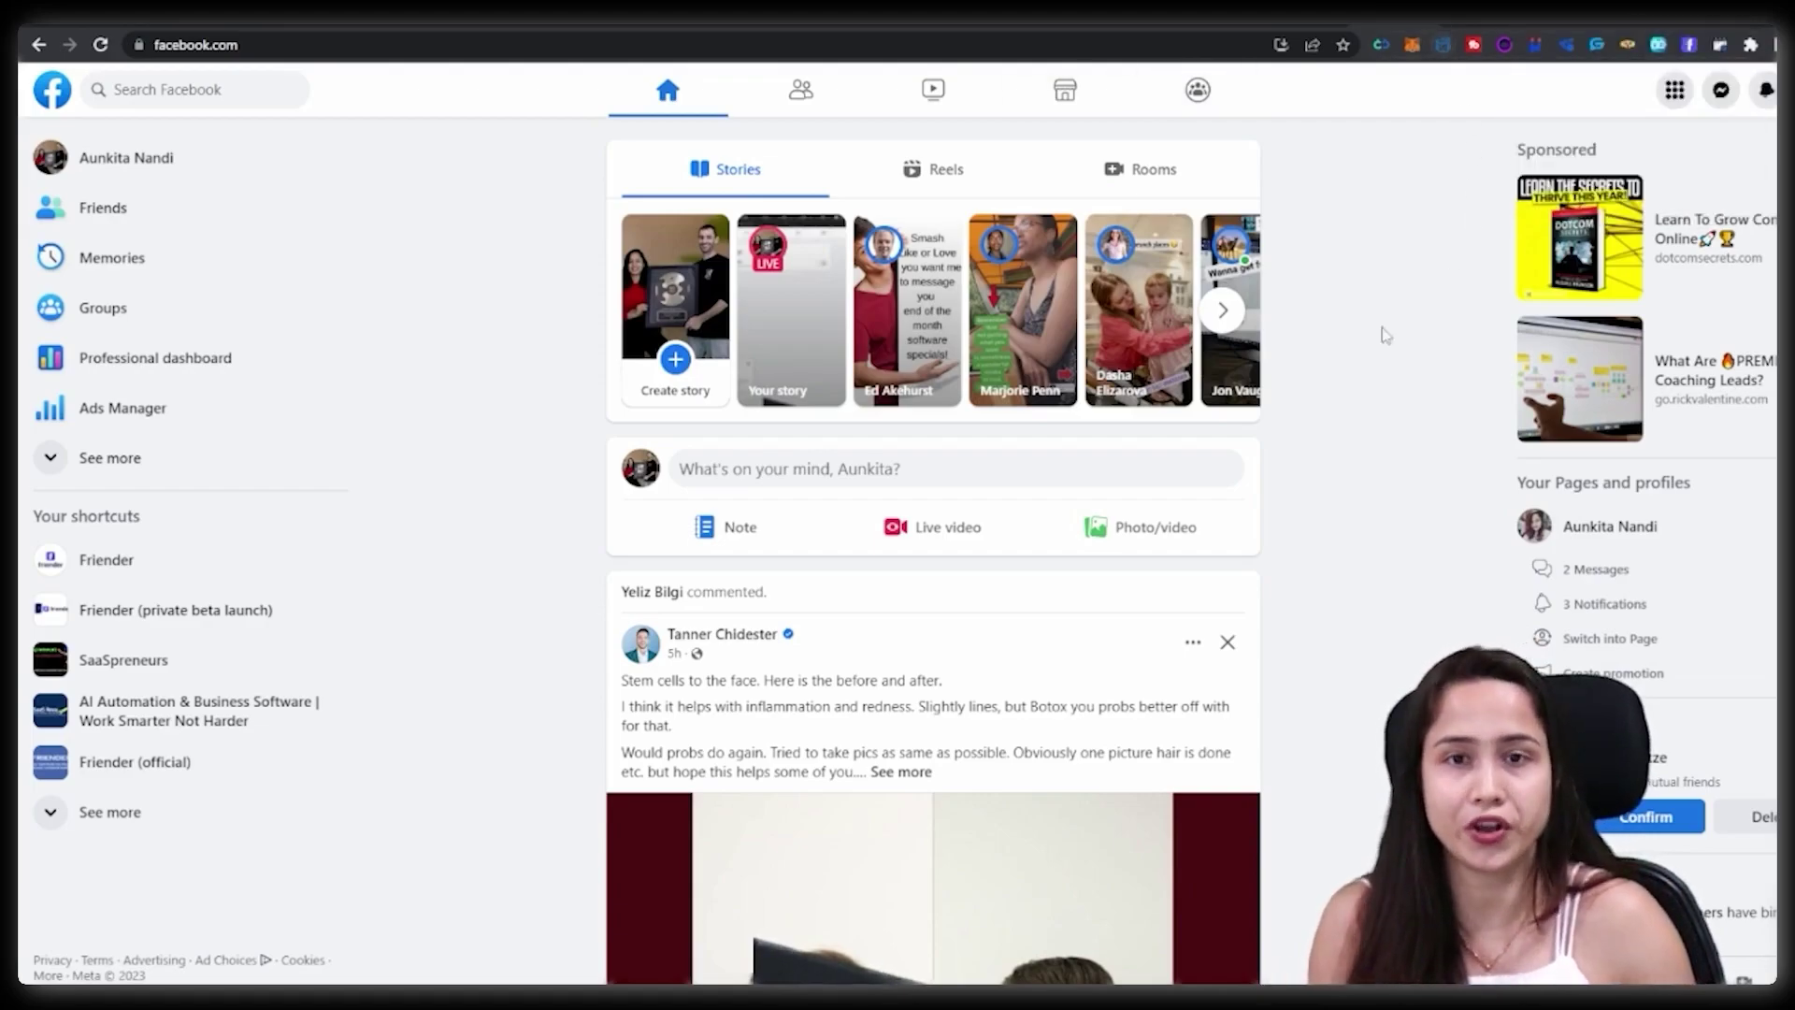
left_click(1491, 29)
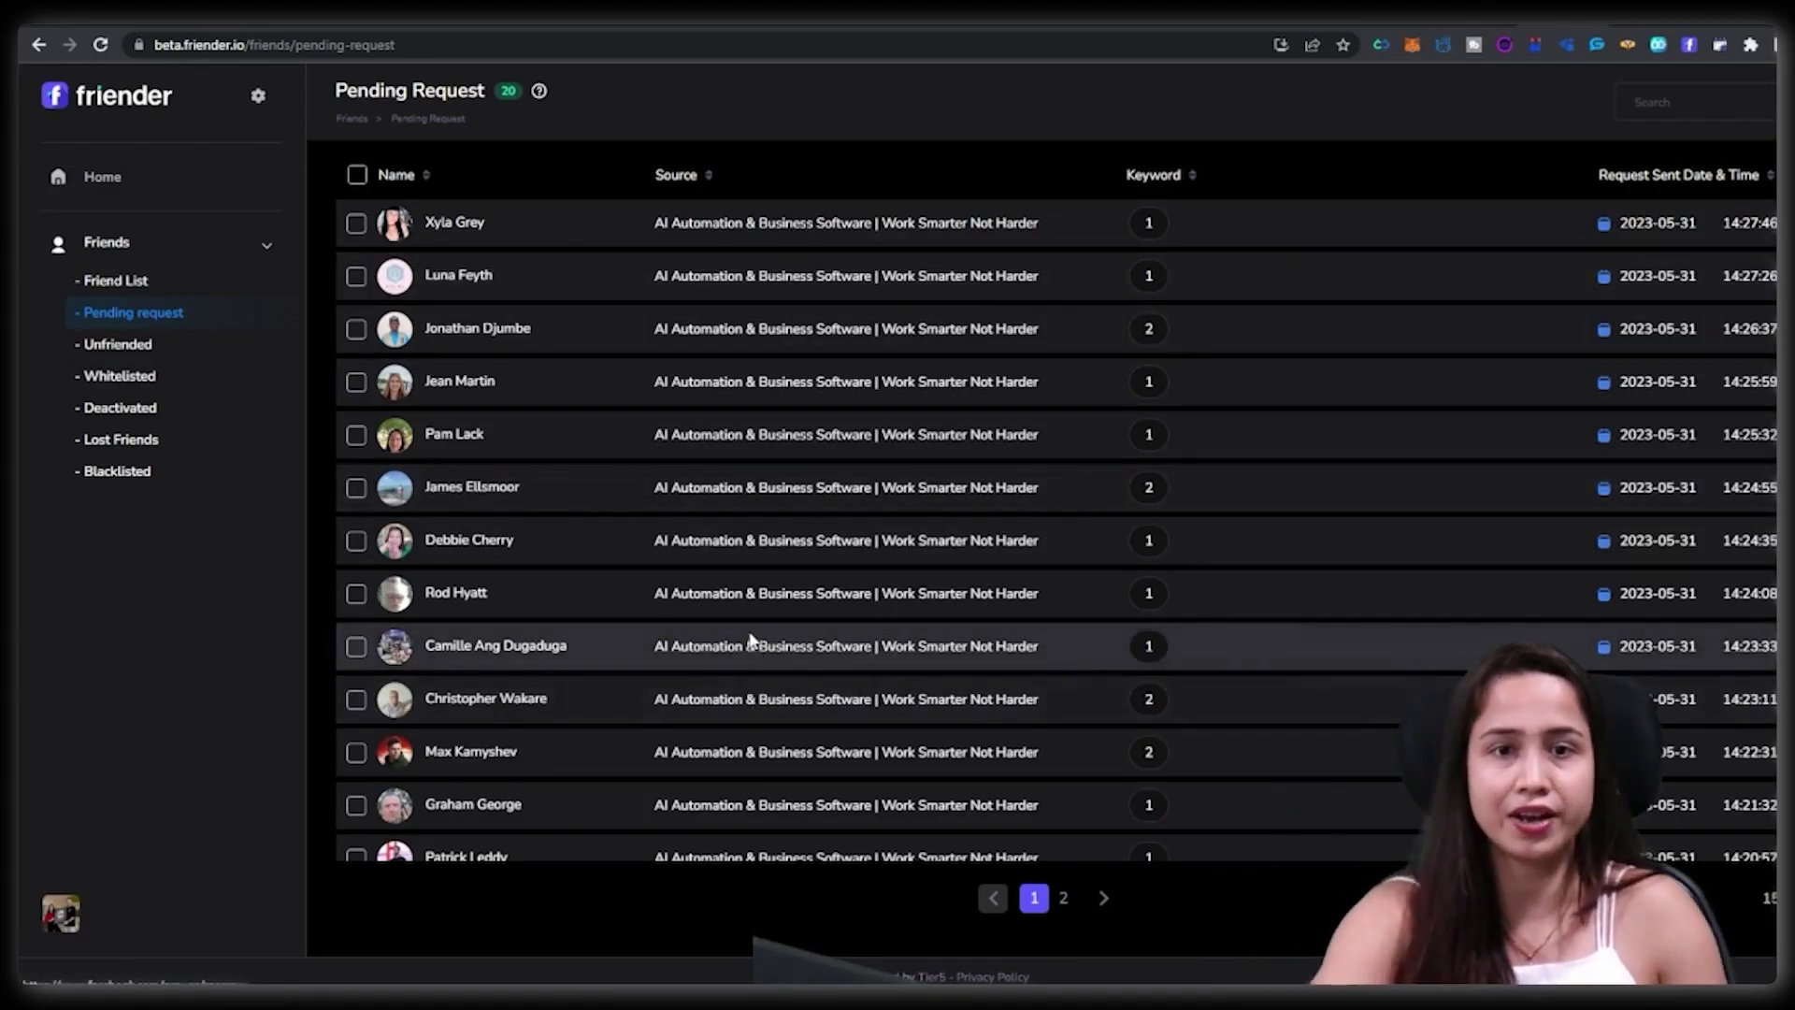
left_click(258, 96)
left_click(149, 315)
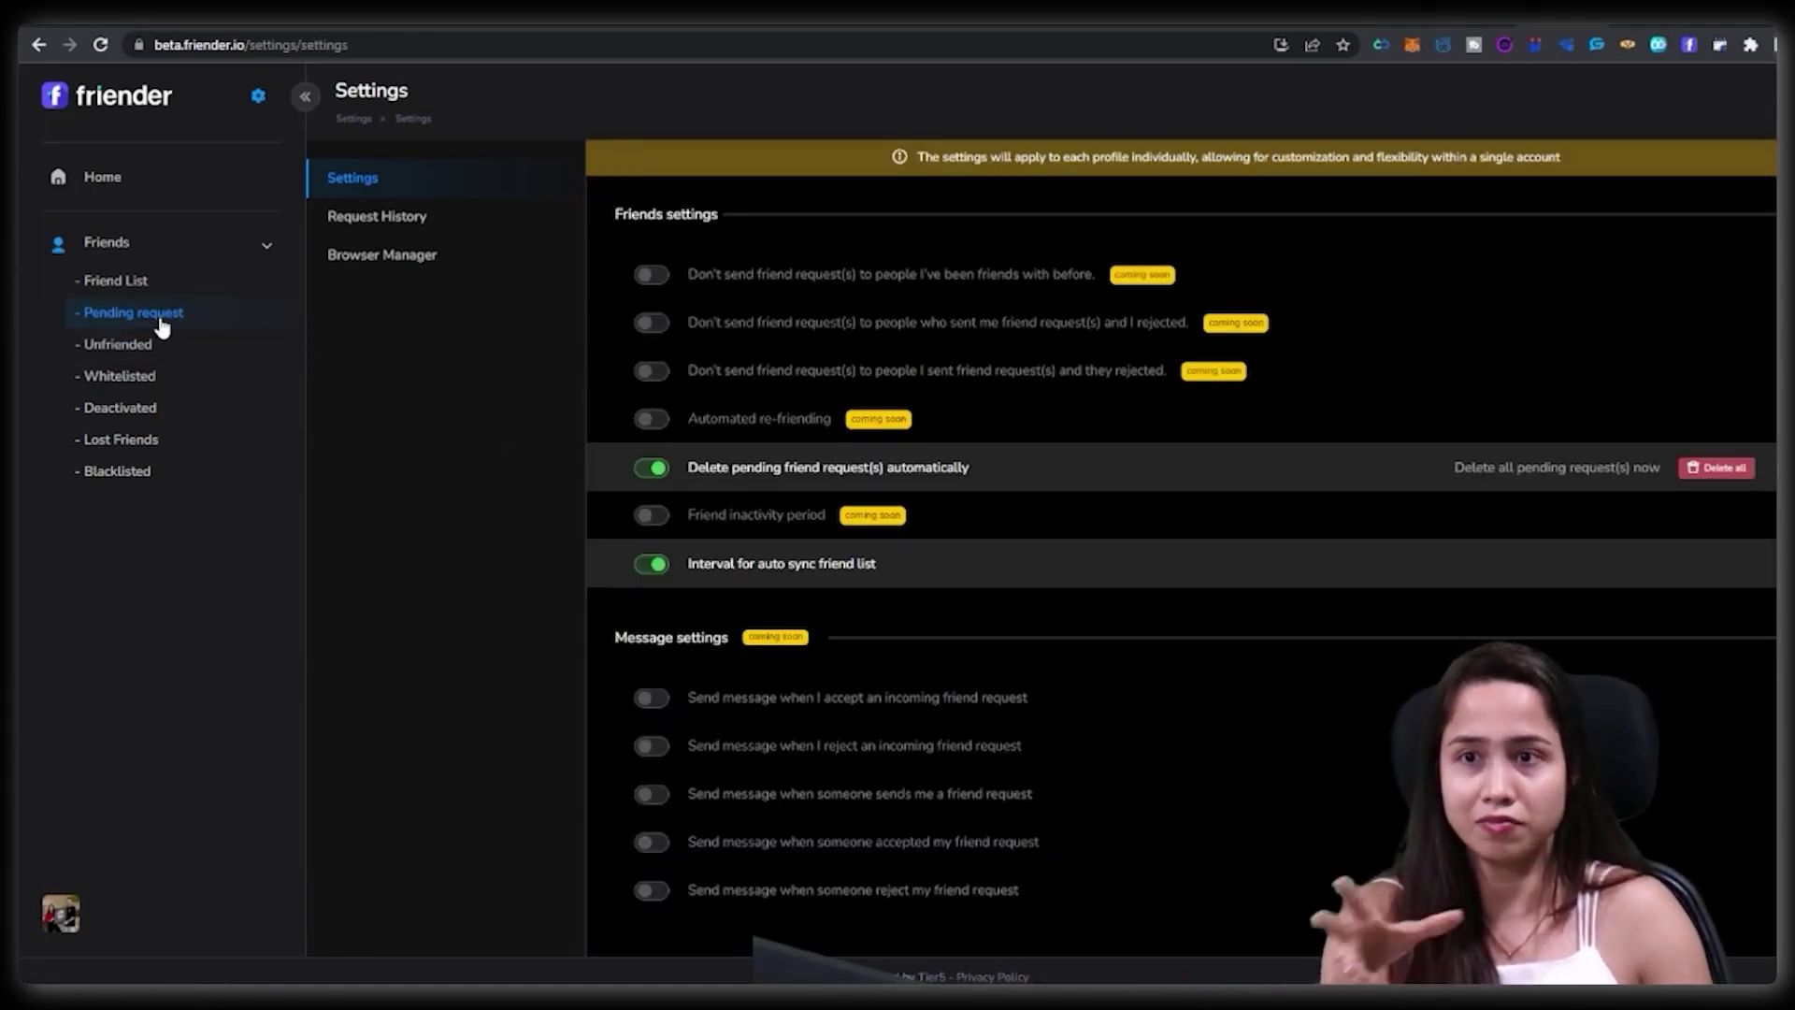
left_click(256, 94)
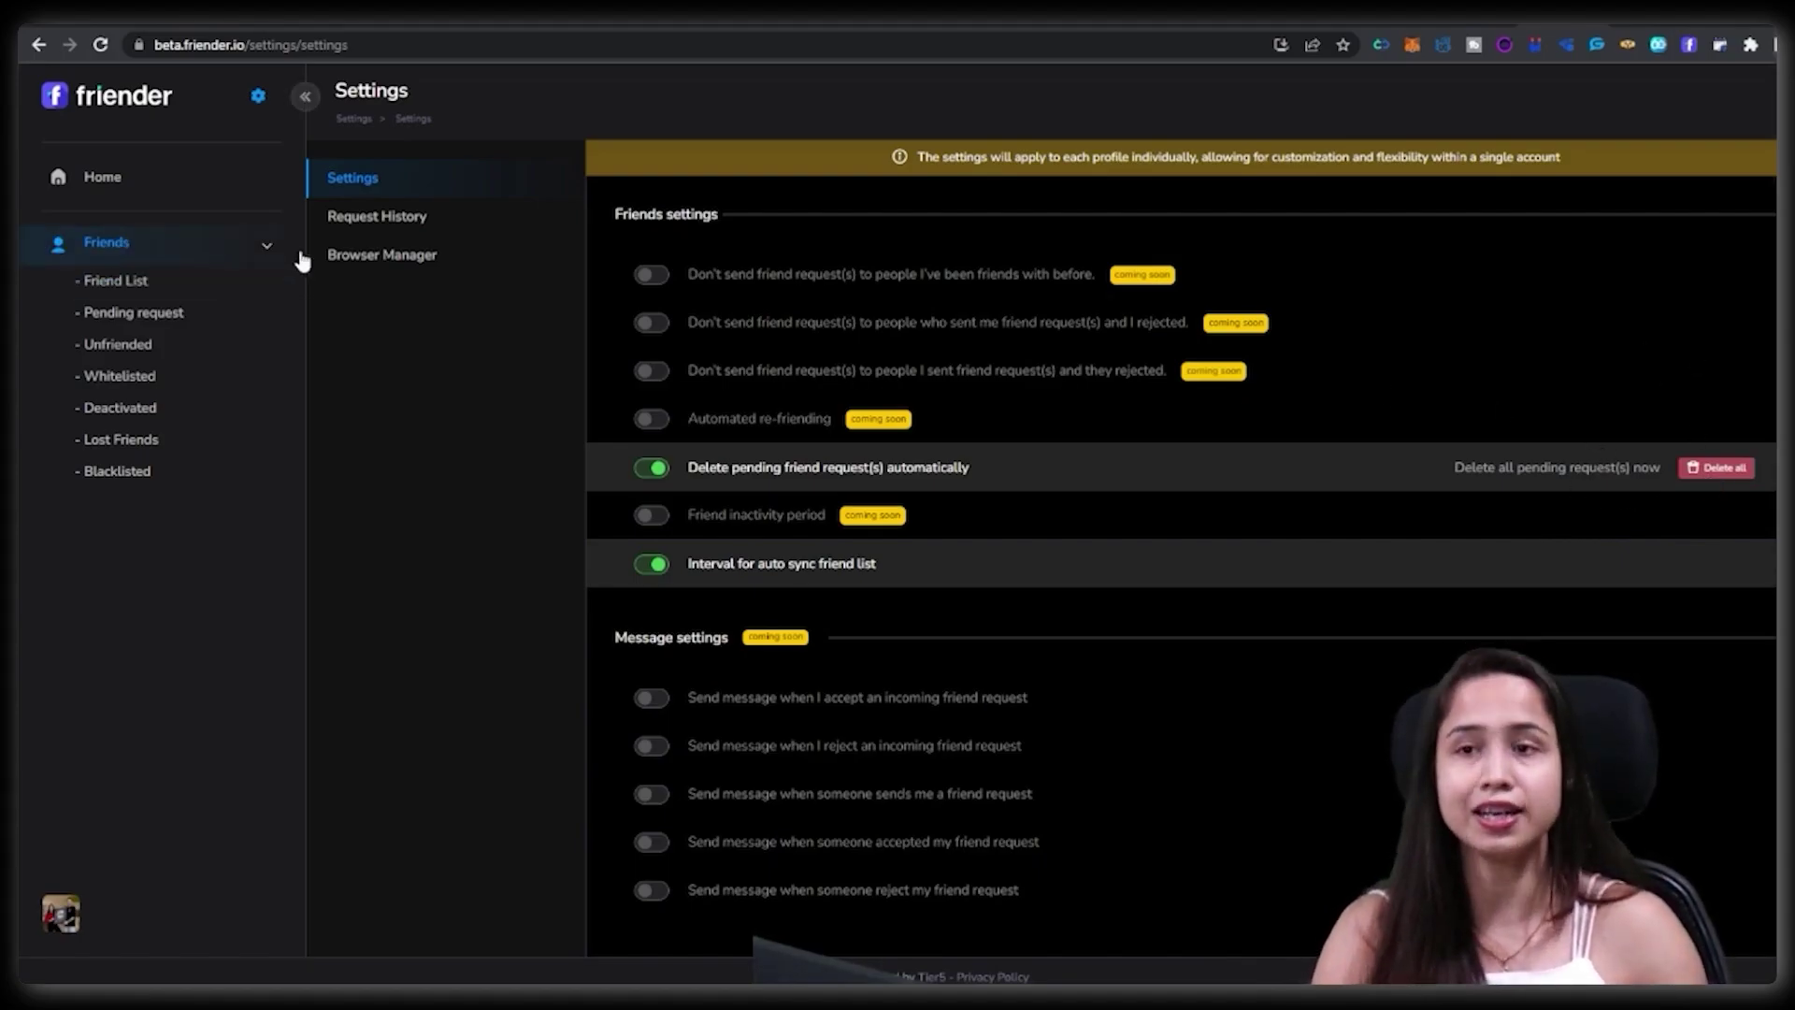
- Run Sync Now on the Friend List, then view the 20 pending requests
left_click(122, 198)
left_click(116, 280)
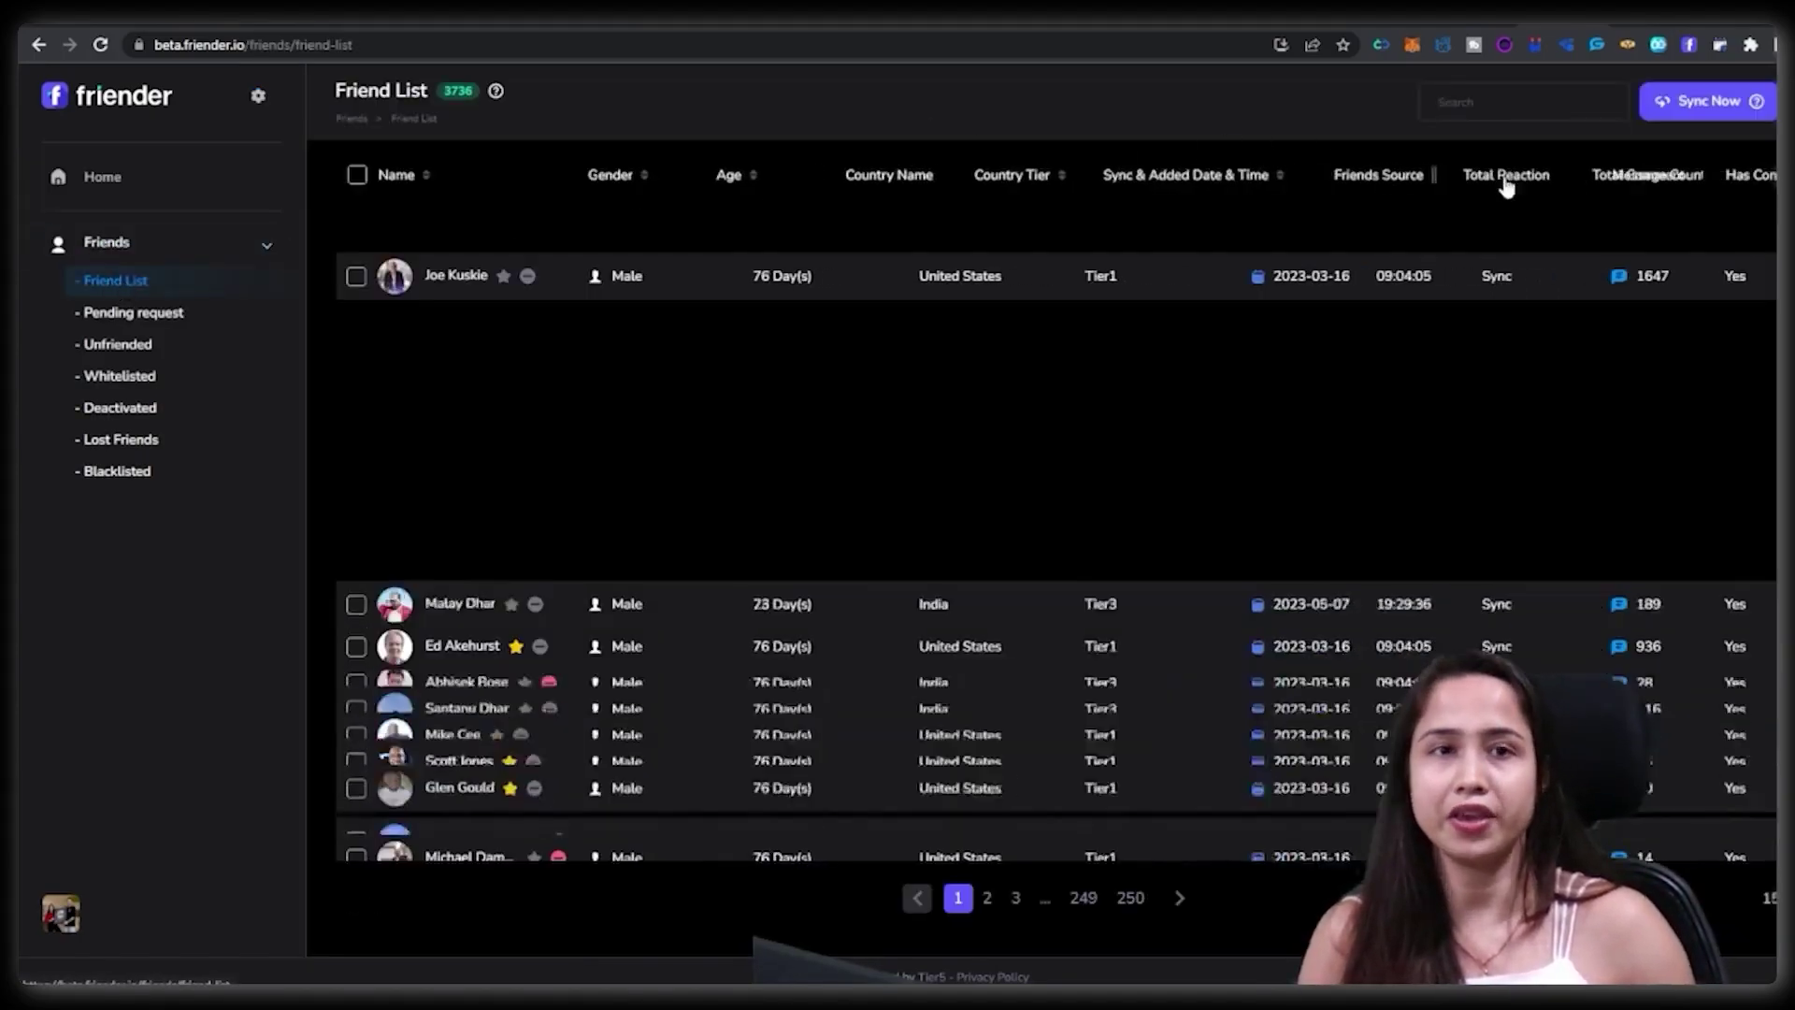
left_click(1705, 105)
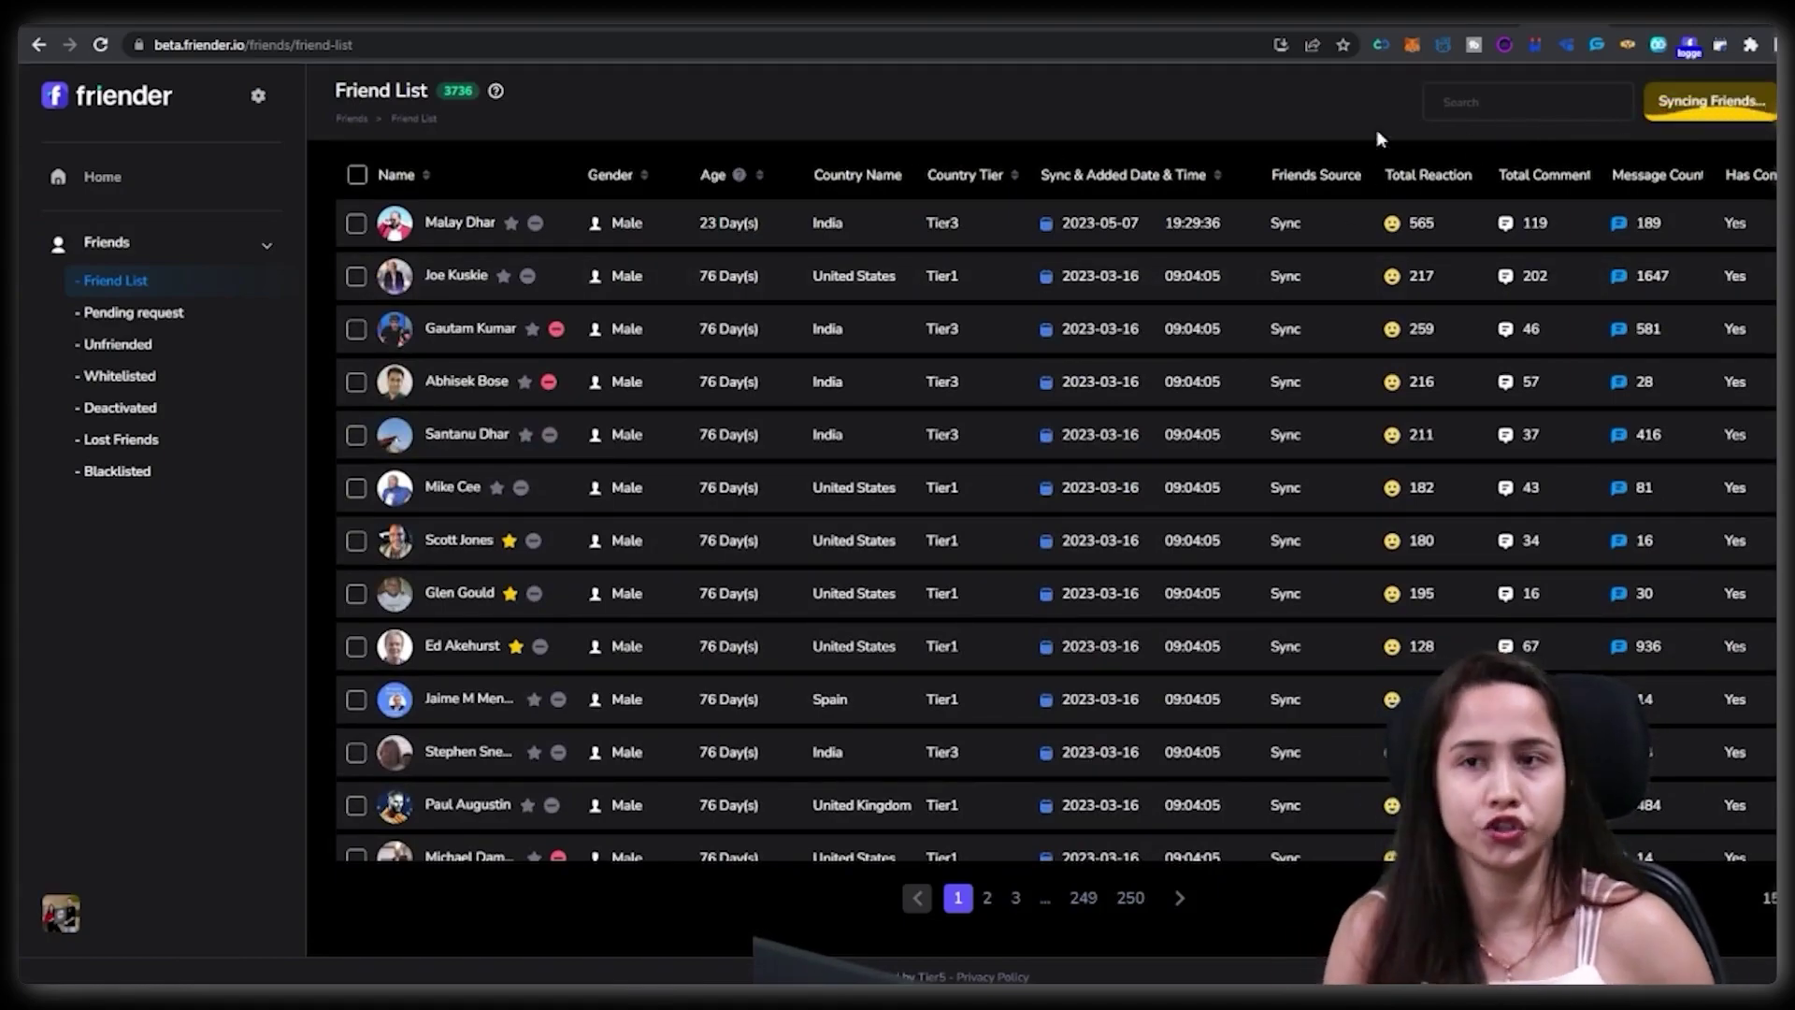
left_click(133, 312)
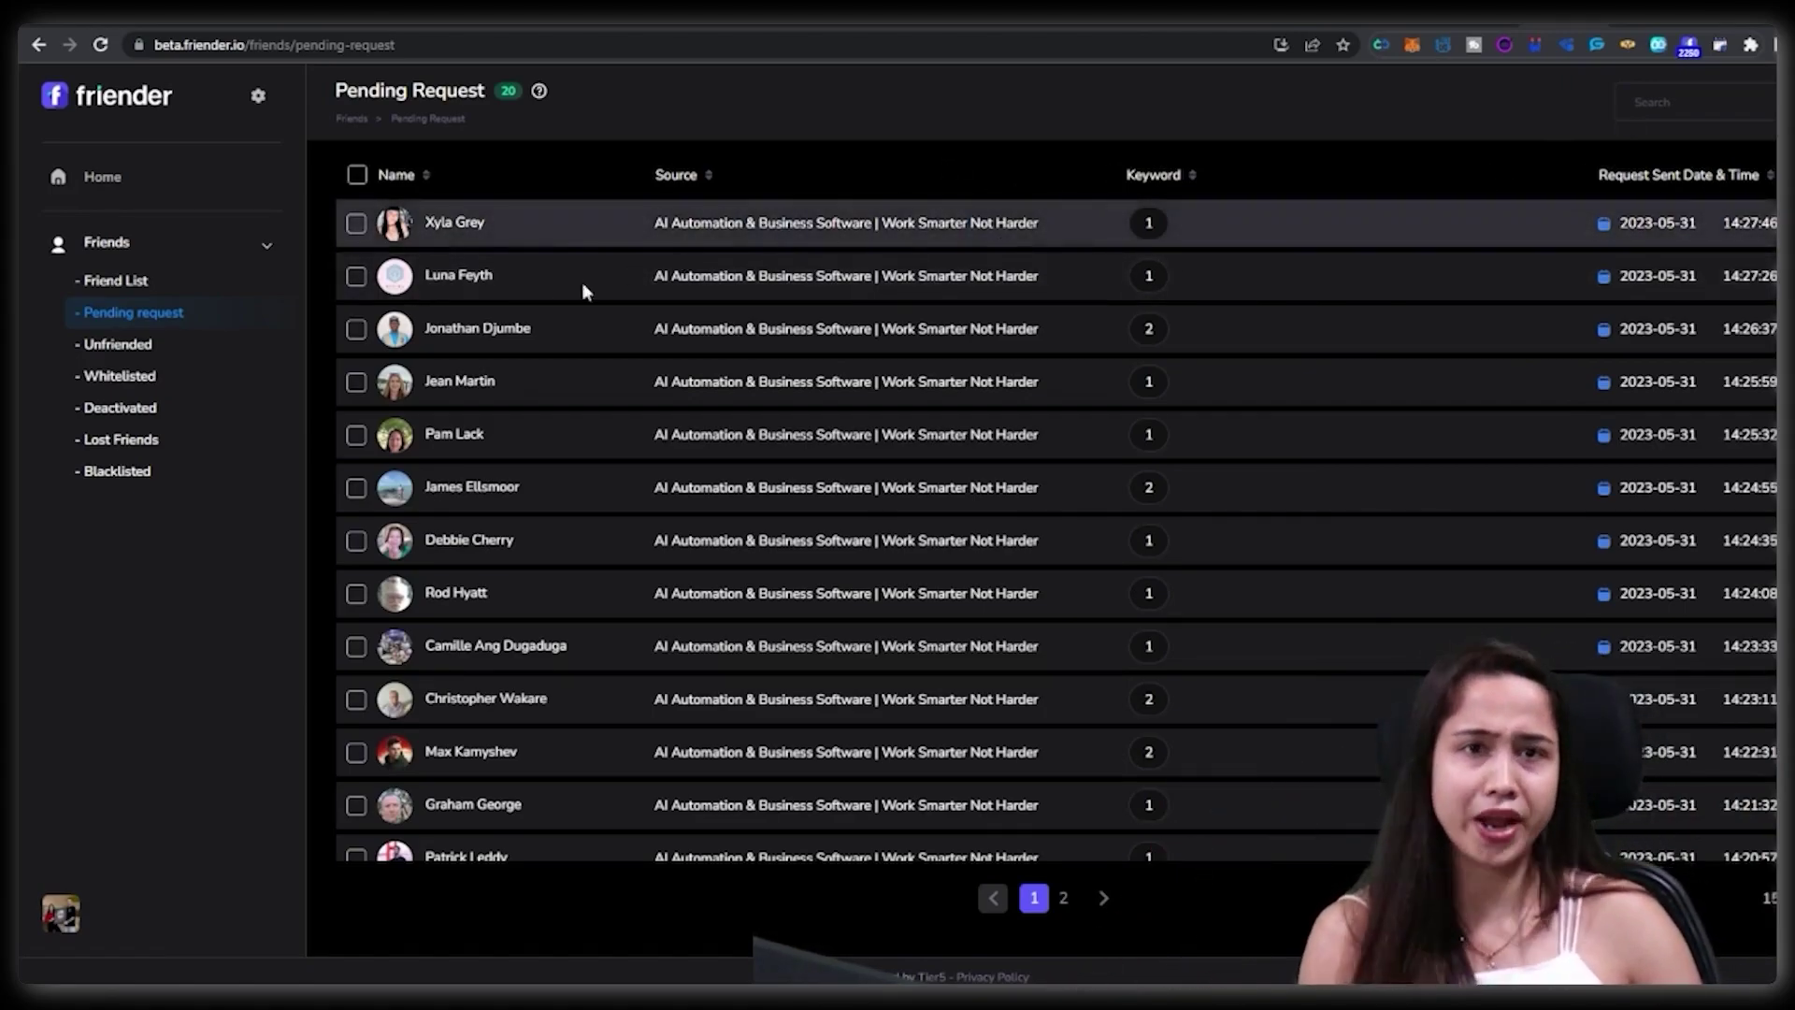
left_click(258, 95)
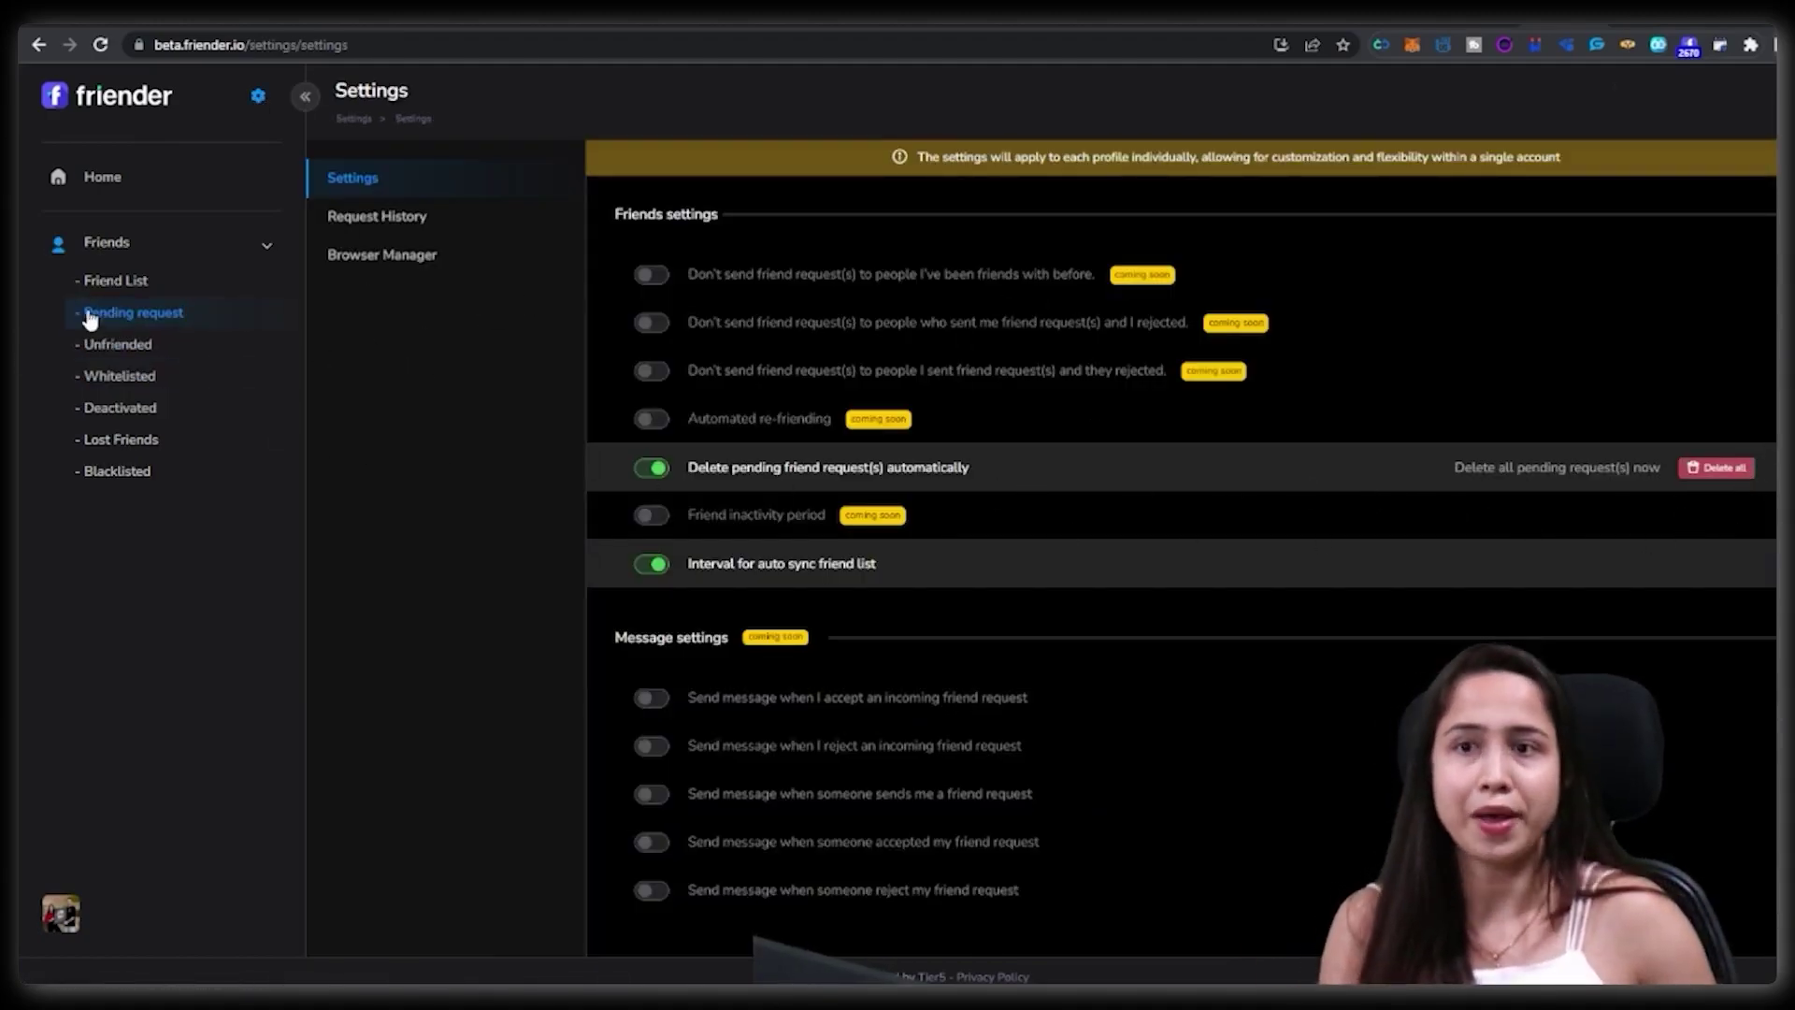
left_click(112, 281)
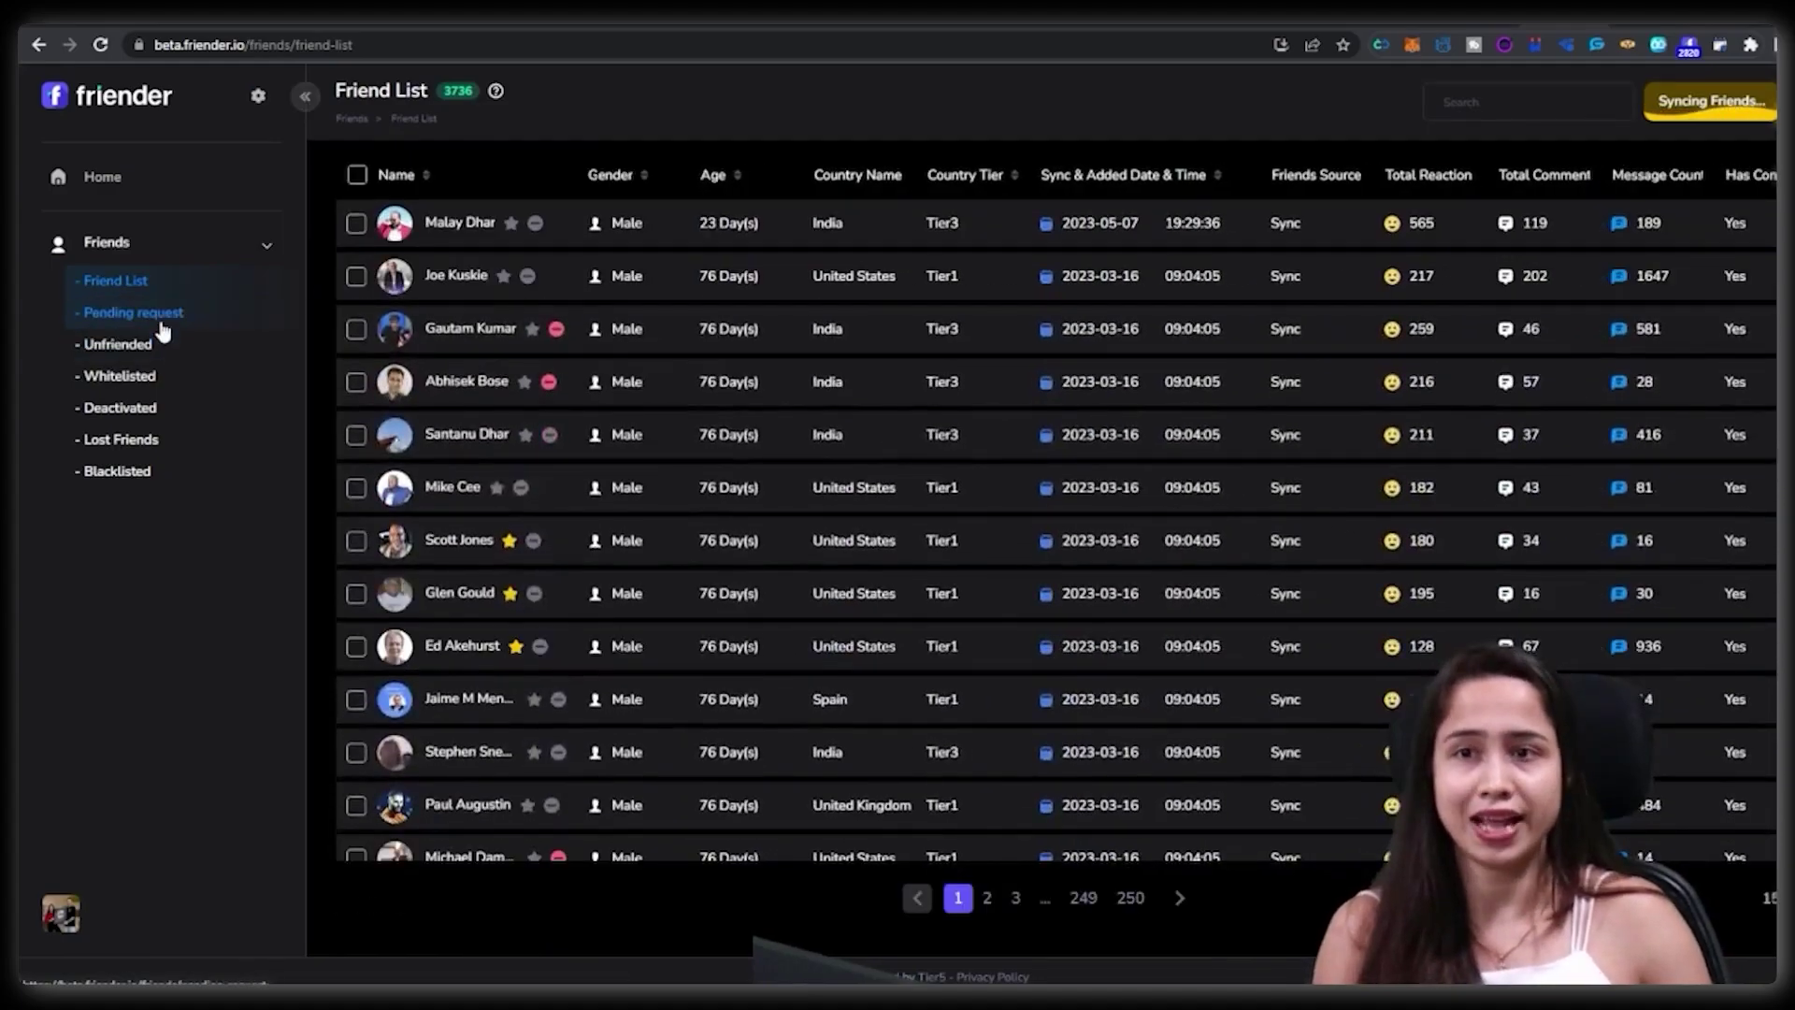
left_click(133, 313)
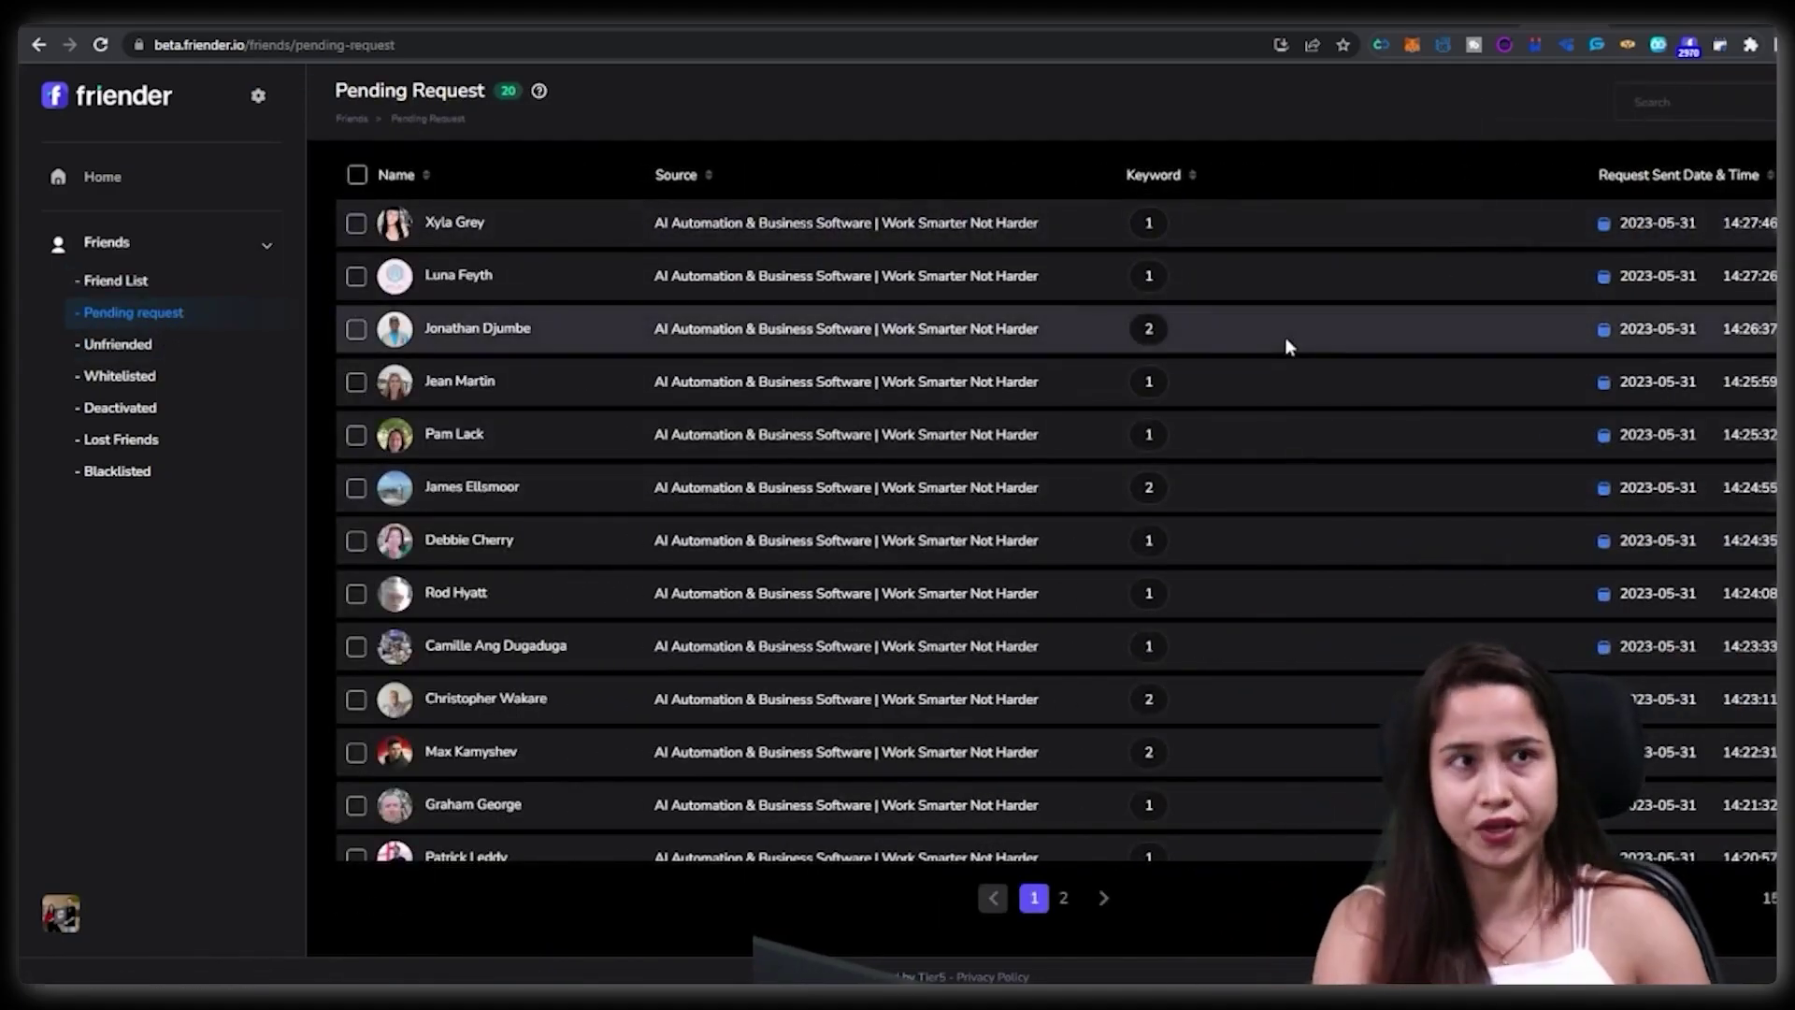